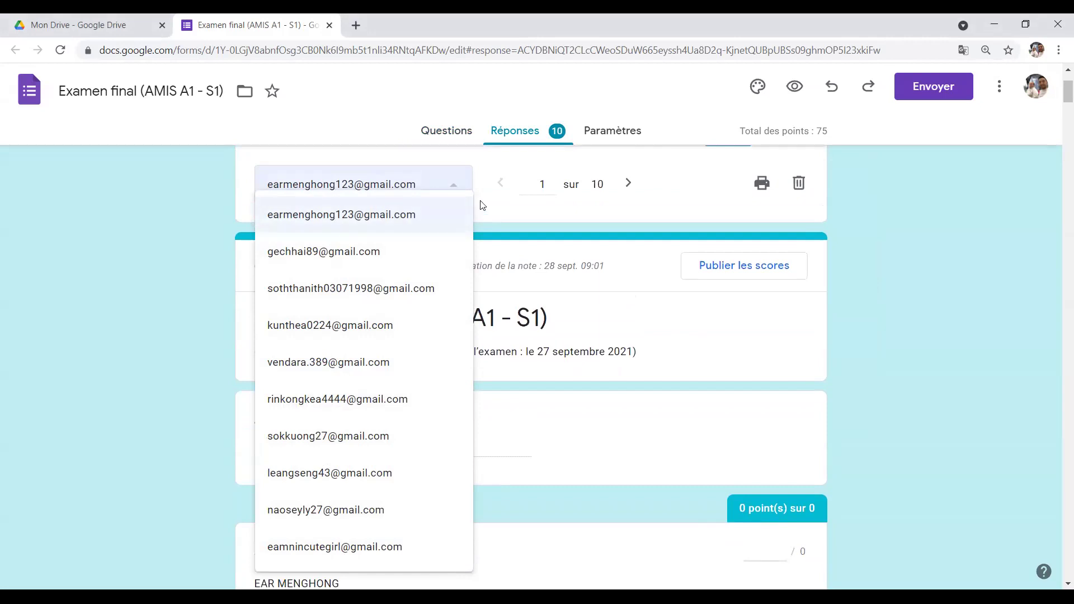
# Close the respondent list without changing the selection and check the submission date and time at the end of the response.
pyautogui.click(488, 208)
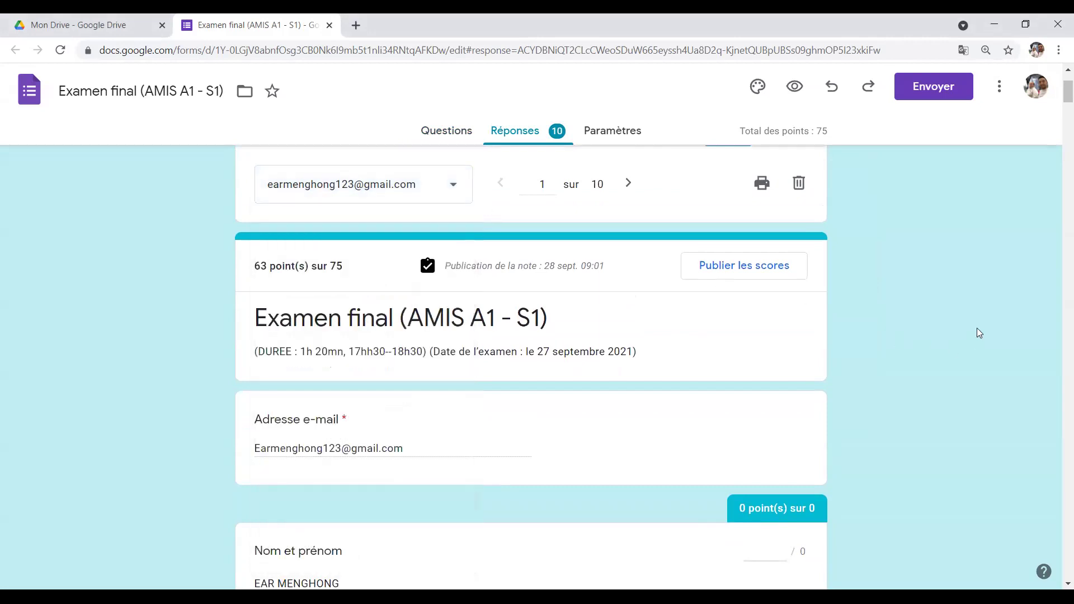
pyautogui.scroll(-1, 979, 333)
pyautogui.moveTo(1067, 97); pyautogui.dragTo(1067, 568)
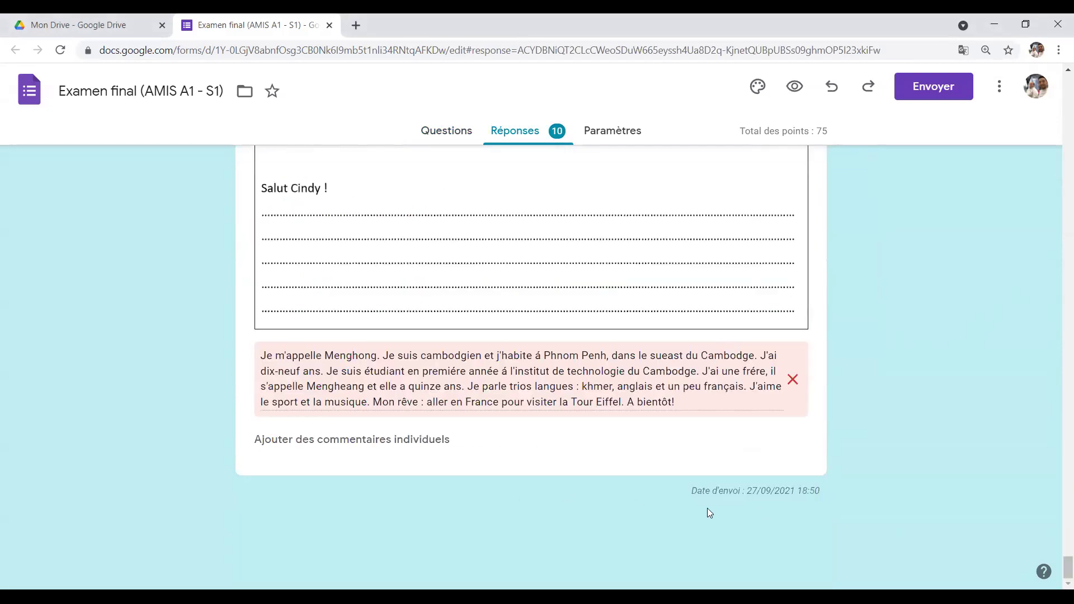
pyautogui.moveTo(820, 491); pyautogui.dragTo(800, 492)
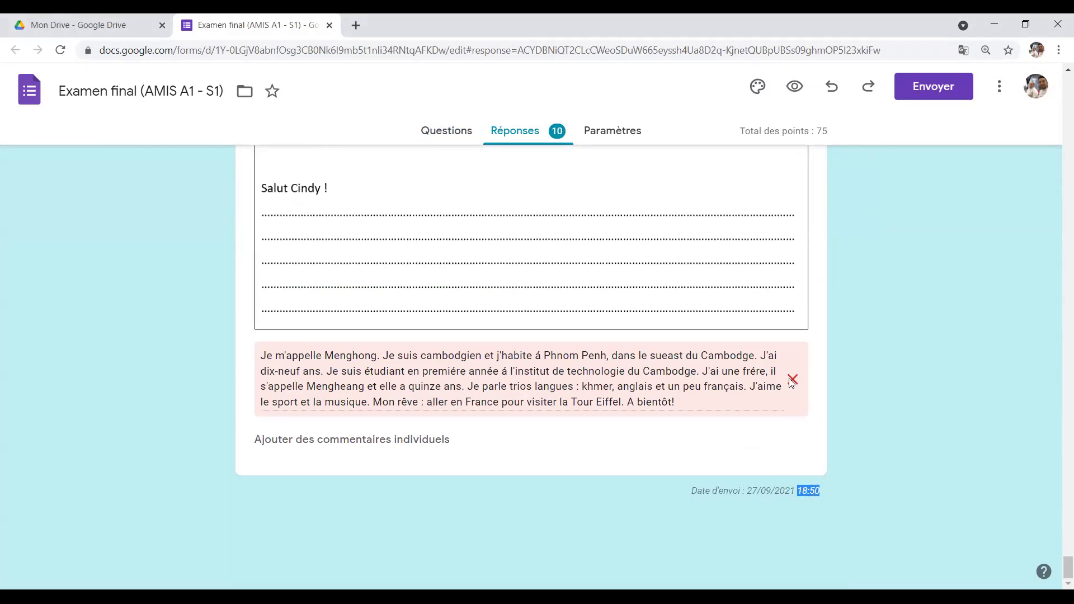
# Review the student's written reply to Cindy's mail in Activité 2 and the score given for it.
pyautogui.scroll(1, 758, 391)
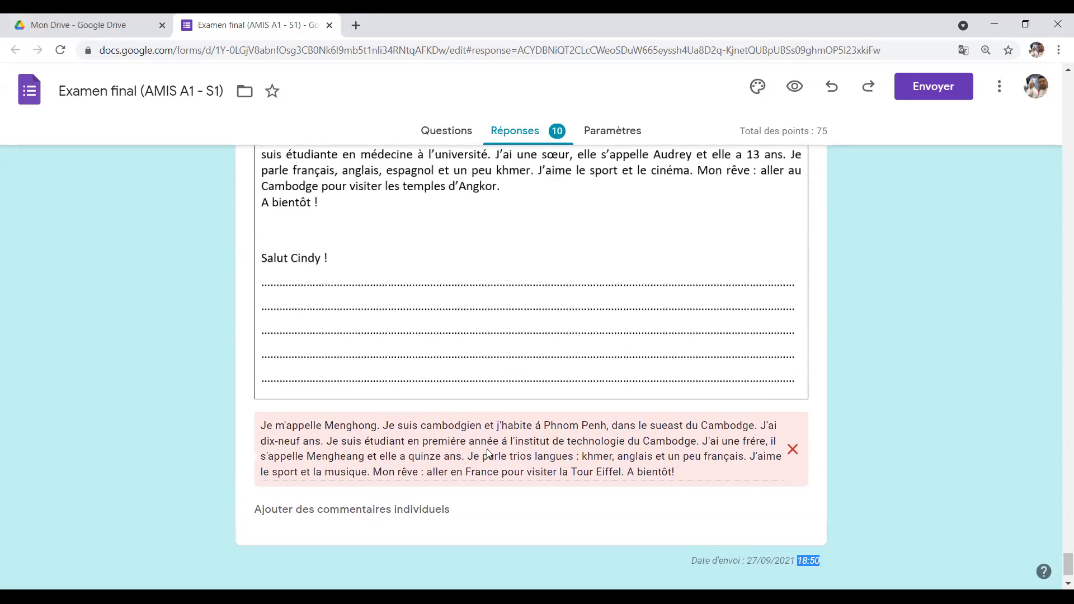
pyautogui.scroll(1, 486, 452)
pyautogui.scroll(2, 549, 449)
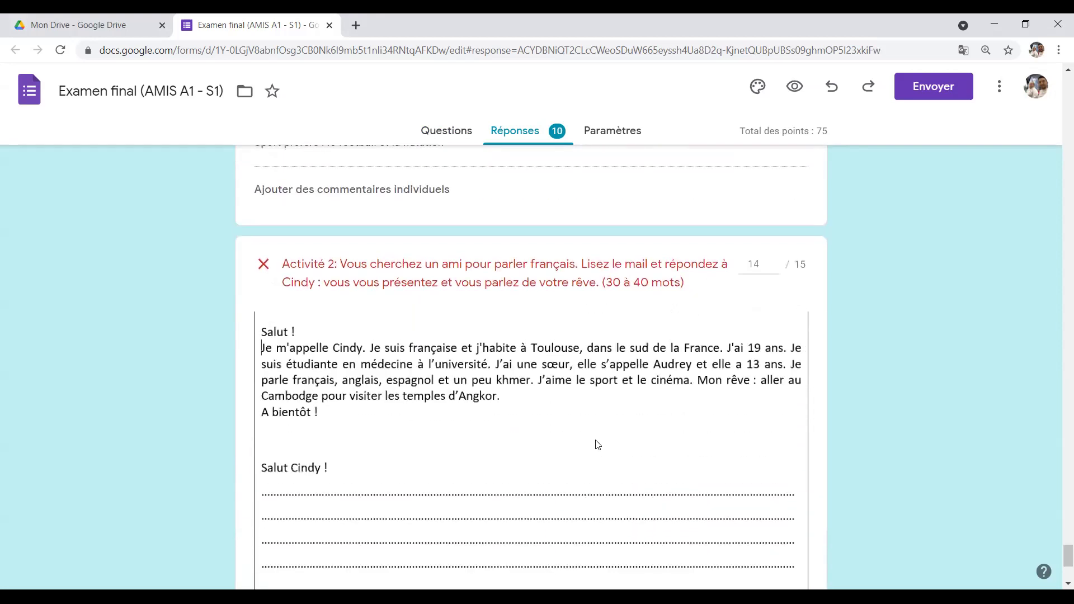
pyautogui.doubleClick(754, 263)
pyautogui.click(848, 321)
pyautogui.scroll(-4, 575, 391)
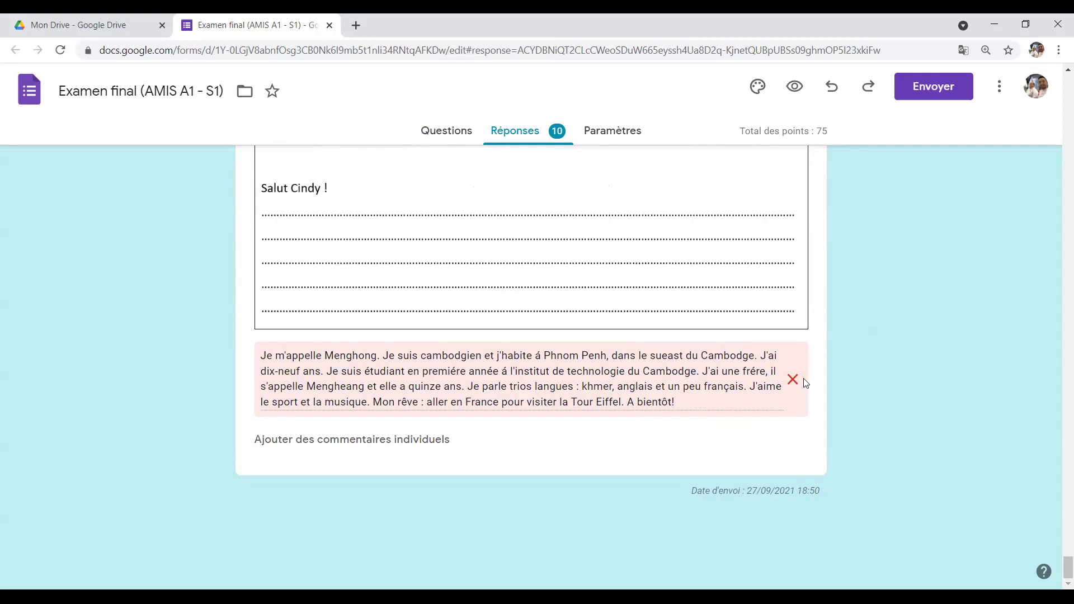
# Examine the Activité 2 phone-number answers in the COMPREHENSION ORALE section, comparing each with its correct answer and score.
pyautogui.scroll(2, 839, 375)
pyautogui.scroll(5, 906, 372)
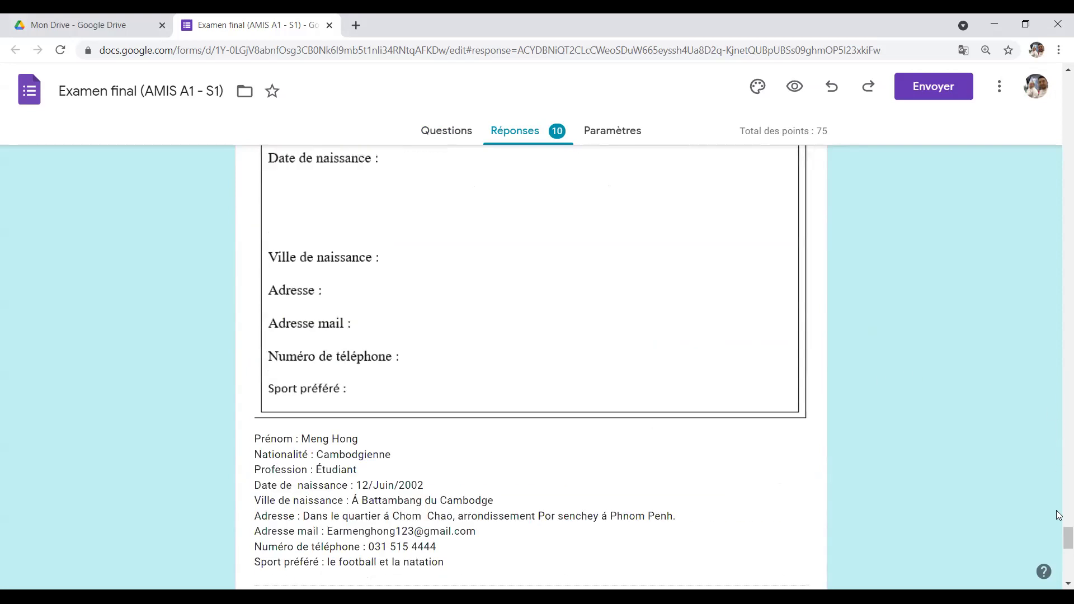
pyautogui.scroll(10, 1059, 313)
pyautogui.scroll(15, 1059, 313)
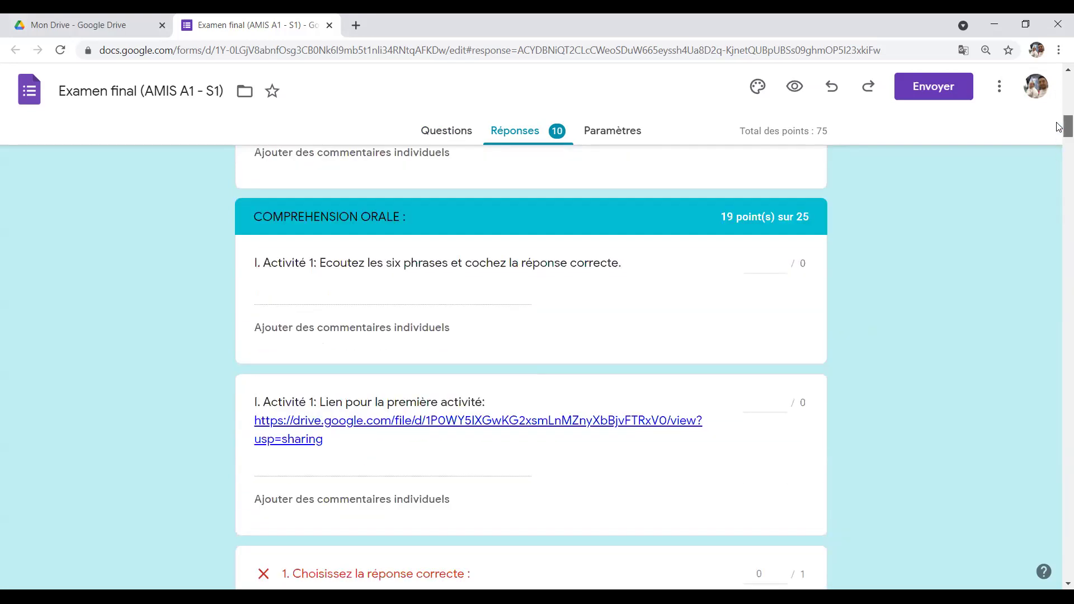
pyautogui.moveTo(1059, 157); pyautogui.dragTo(1059, 234)
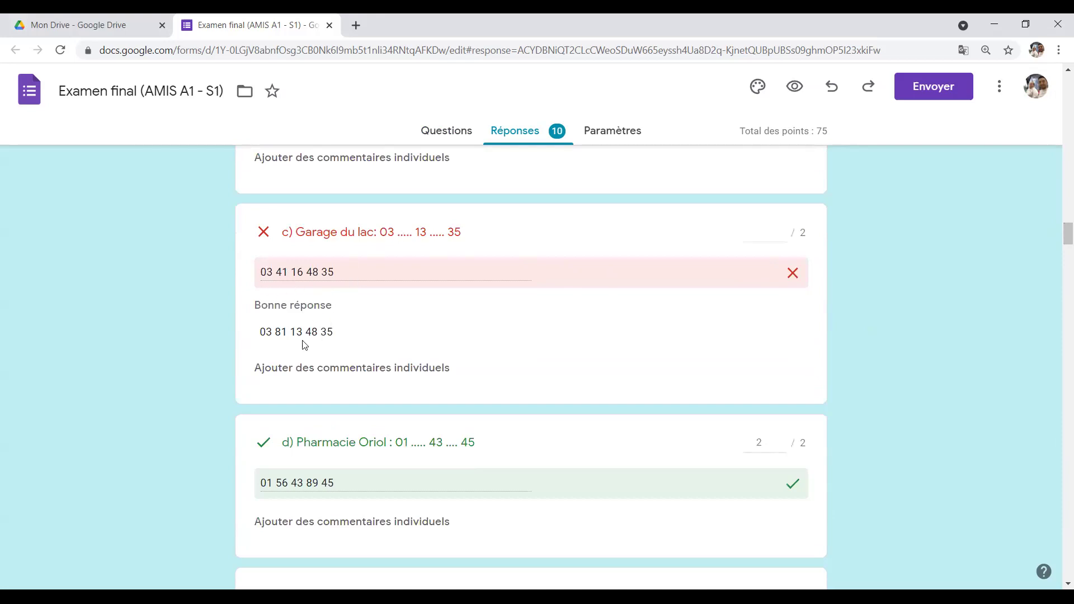
pyautogui.scroll(1, 818, 357)
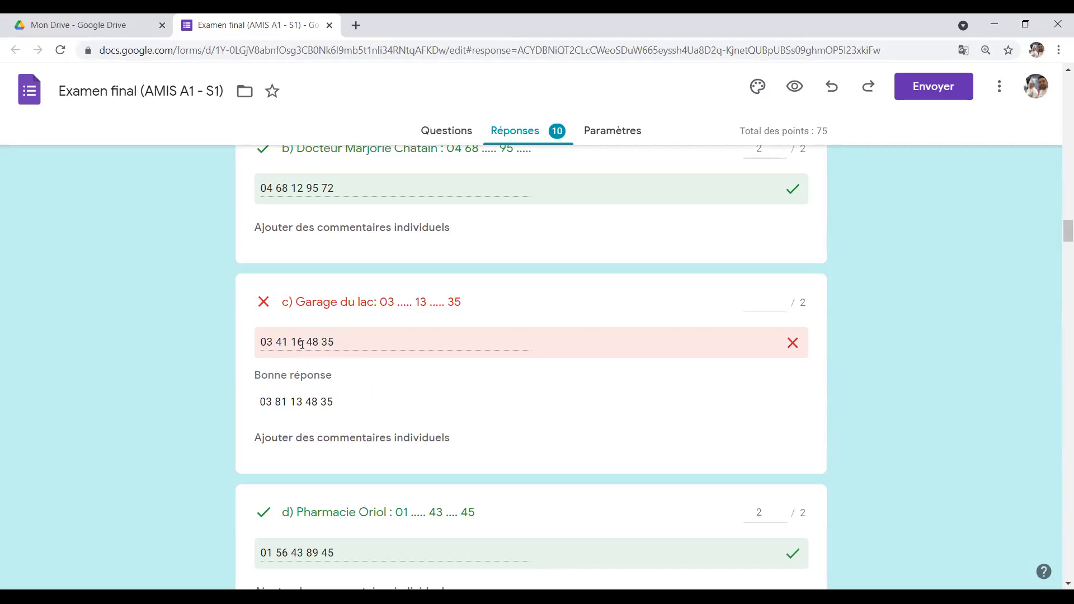
pyautogui.scroll(-1, 268, 386)
pyautogui.scroll(-1, 270, 338)
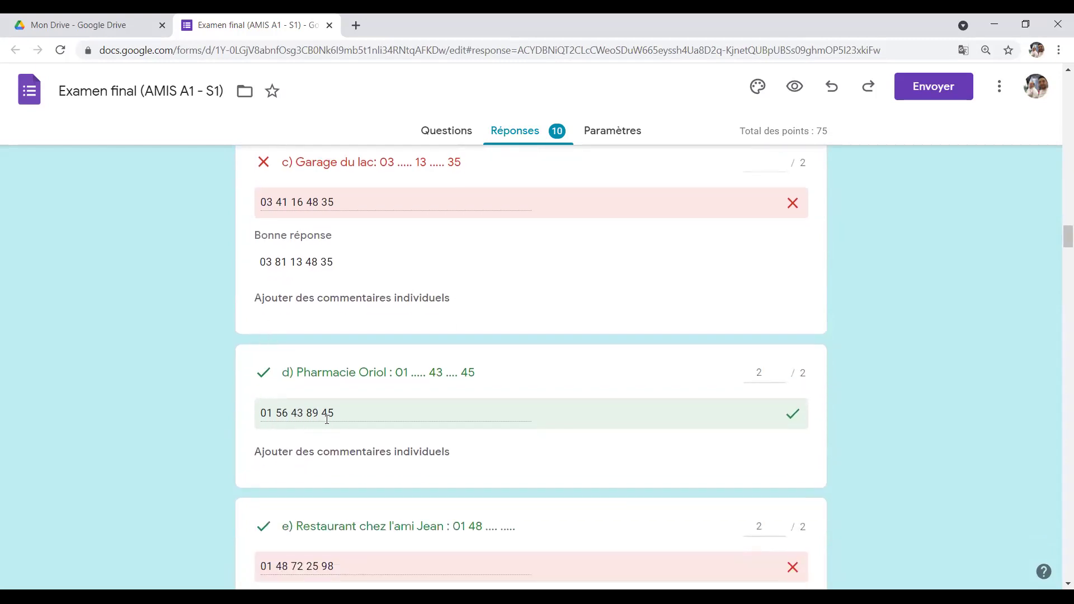
pyautogui.scroll(-1, 328, 421)
pyautogui.scroll(-2, 329, 421)
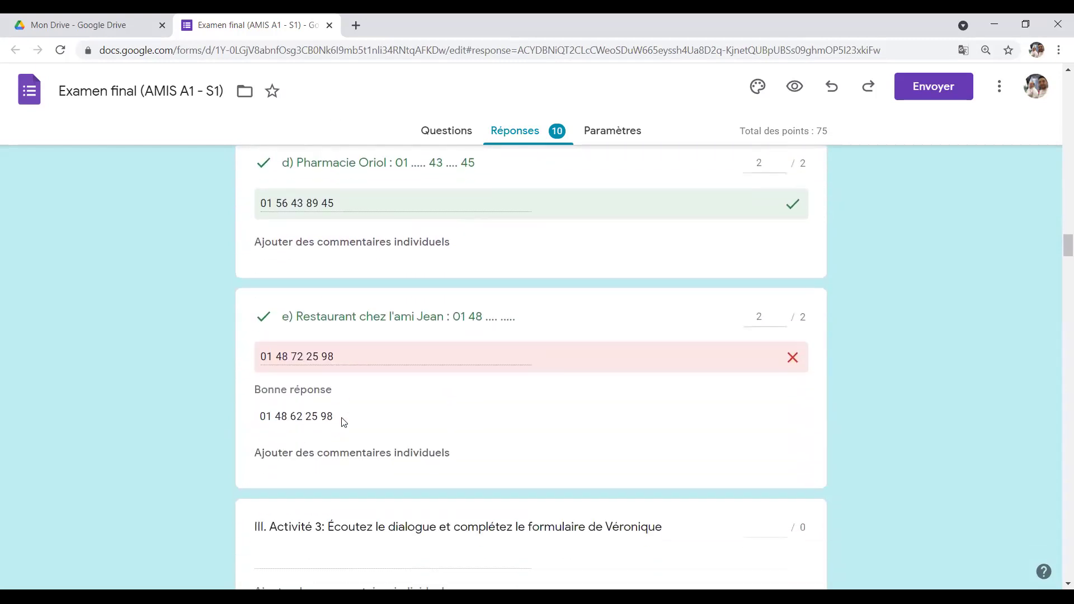
pyautogui.scroll(-2, 340, 418)
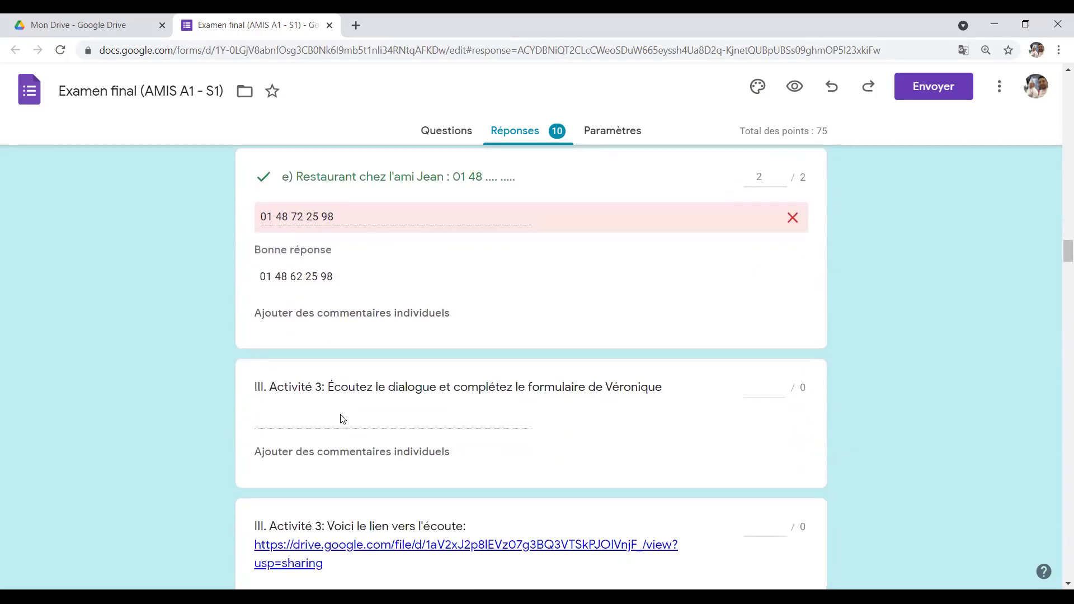
pyautogui.scroll(8, 342, 419)
pyautogui.scroll(4, 339, 376)
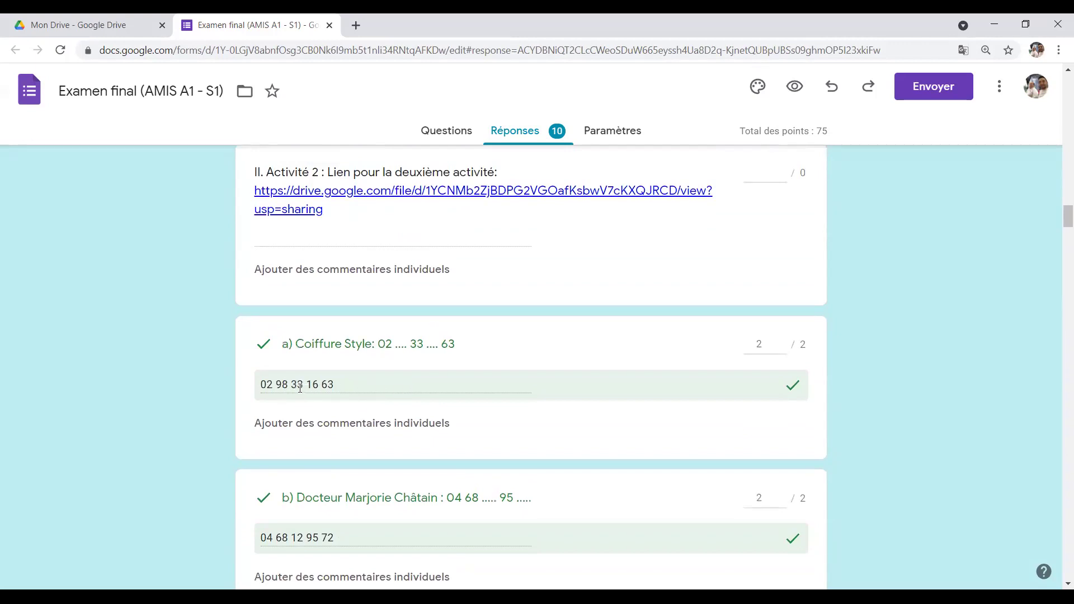
# Award 1 point out of 2 for the "c) Garage du lac" answer and compare its differing digits with the correct answer.
pyautogui.scroll(-1, 315, 397)
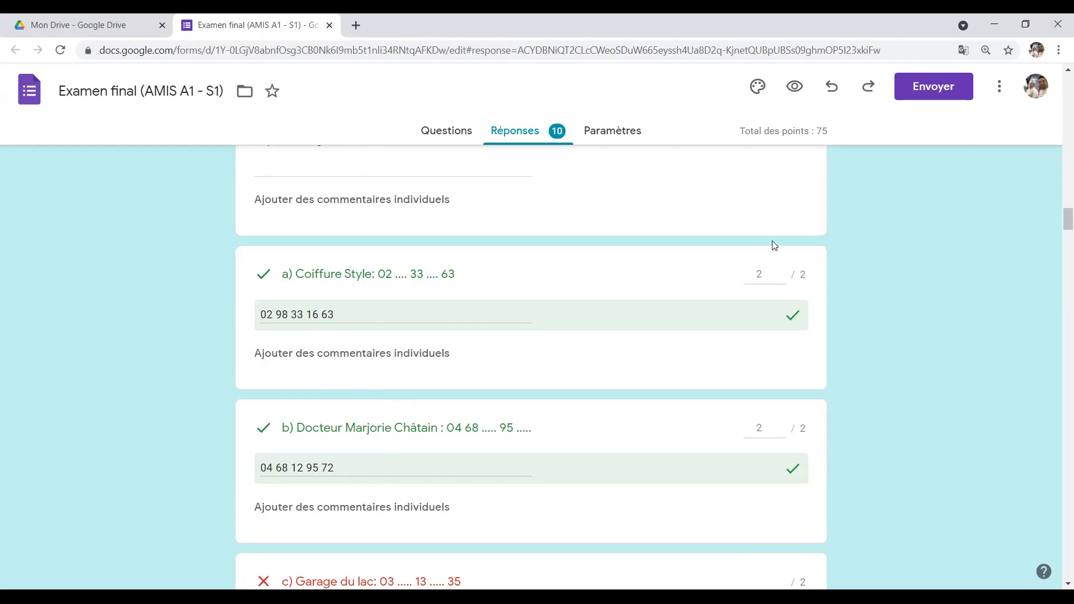
pyautogui.scroll(-5, 775, 336)
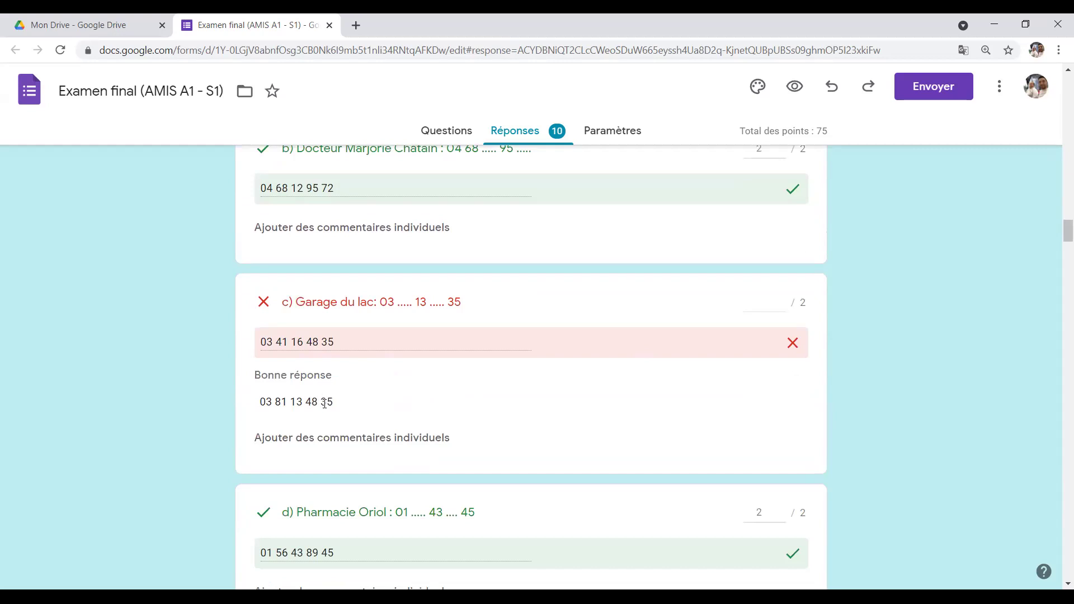
pyautogui.click(775, 304)
pyautogui.write('1')
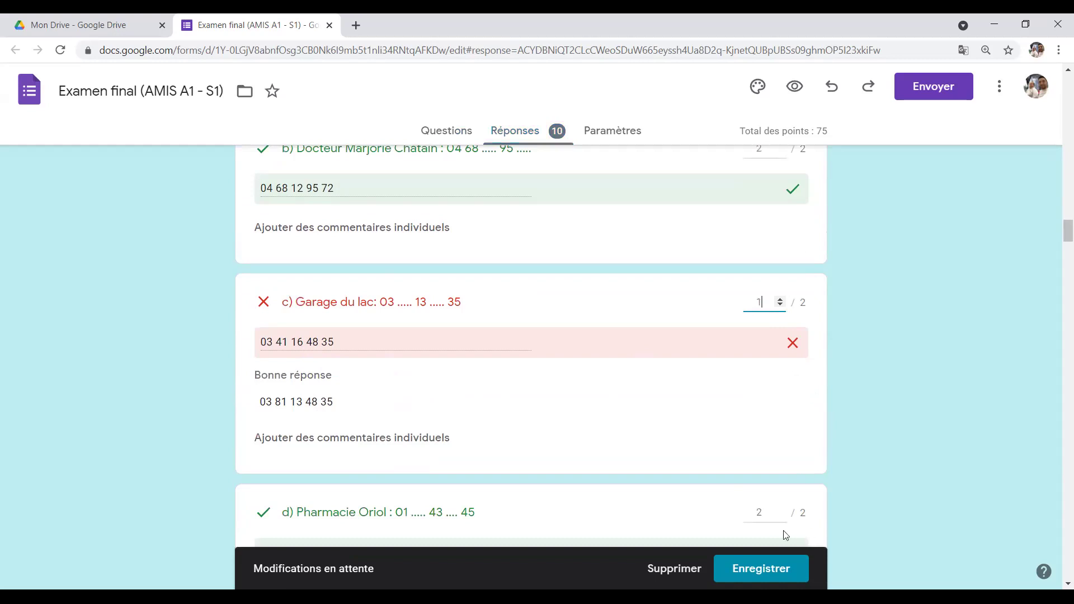
pyautogui.moveTo(286, 400); pyautogui.dragTo(274, 400)
pyautogui.moveTo(289, 343); pyautogui.dragTo(278, 342)
# Look through the scored multiple-choice answers and on to the Nom question of Activité 3's form about Véronique.
pyautogui.scroll(10, 734, 374)
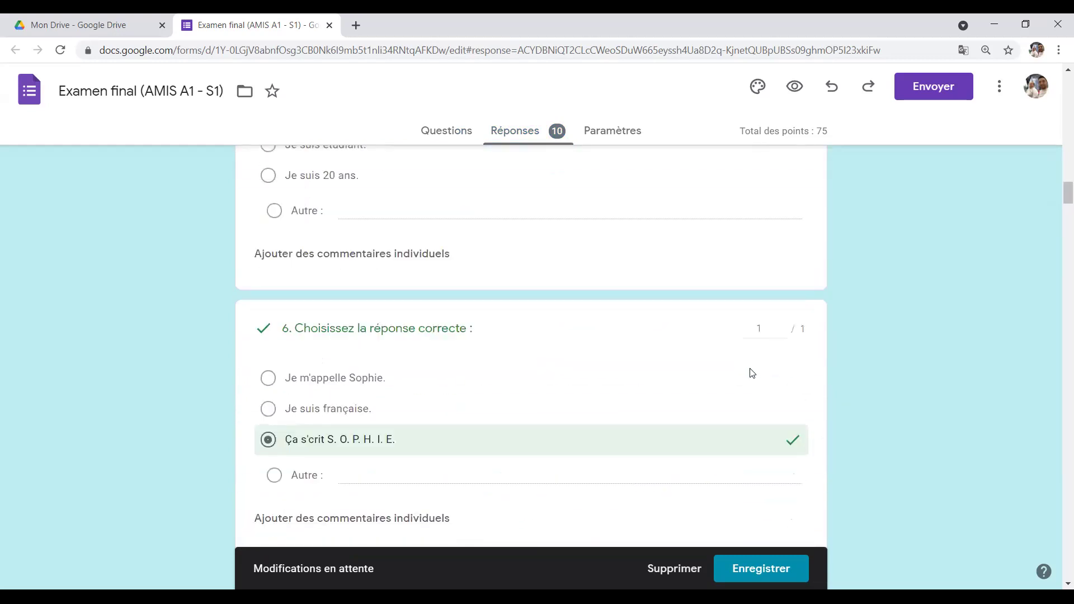
pyautogui.scroll(15, 750, 374)
pyautogui.scroll(-20, 751, 374)
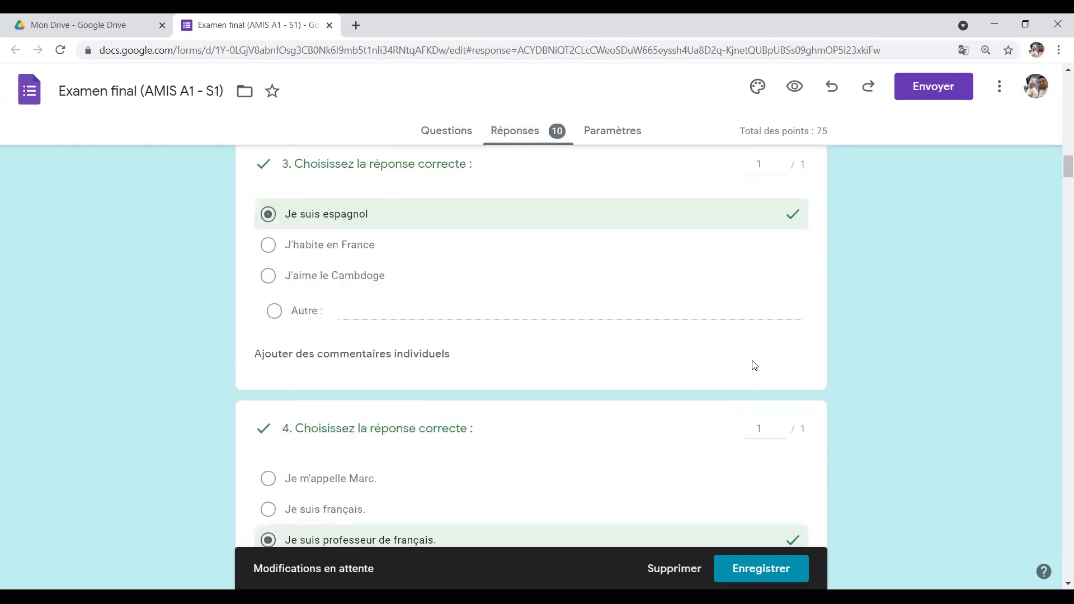
pyautogui.scroll(-12, 774, 348)
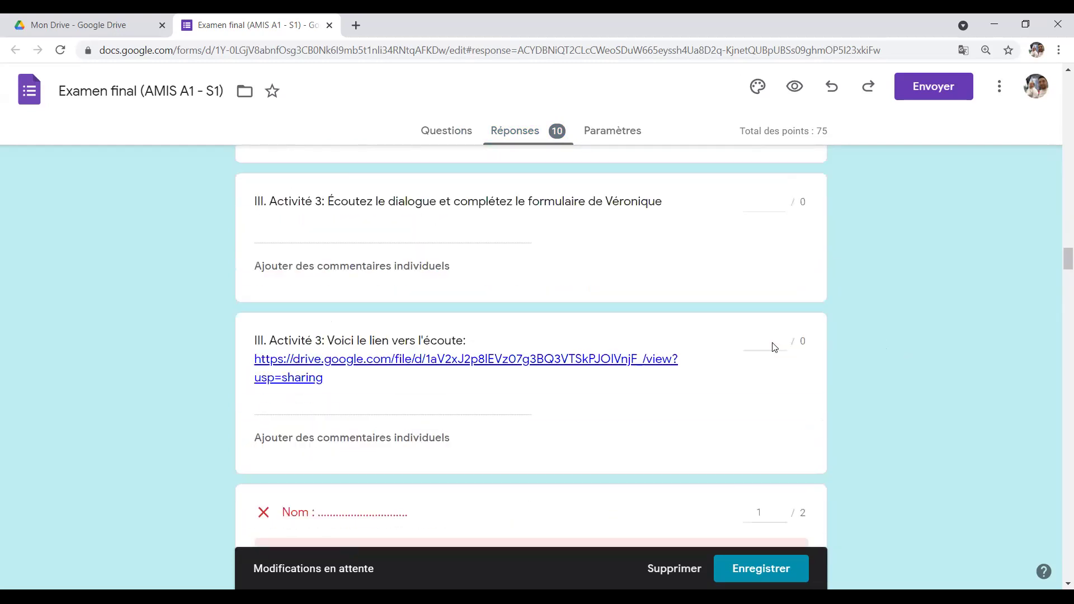
pyautogui.scroll(-3, 773, 347)
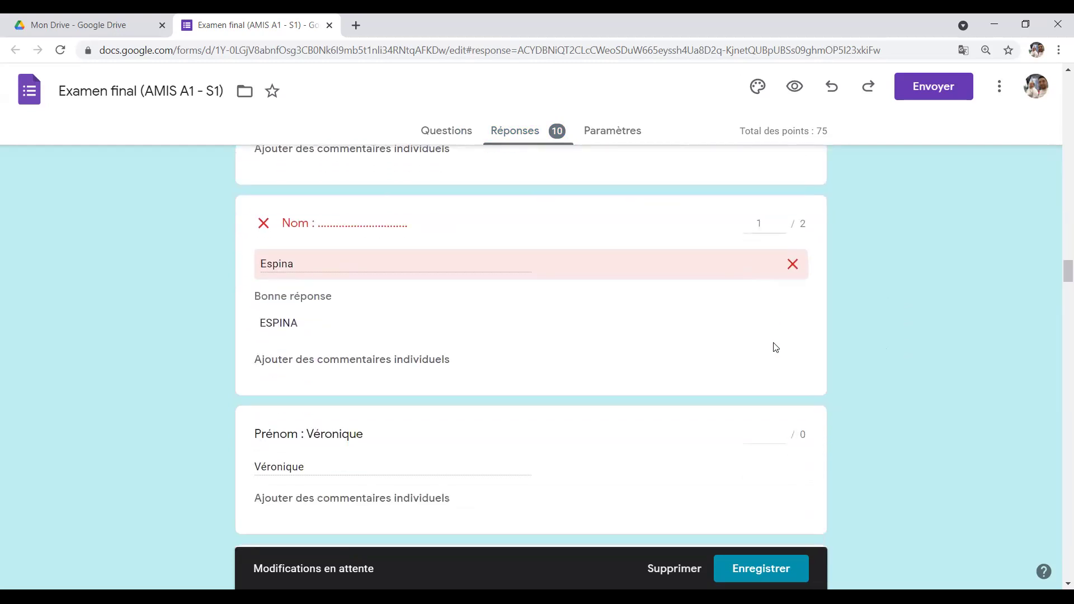
pyautogui.scroll(1, 321, 297)
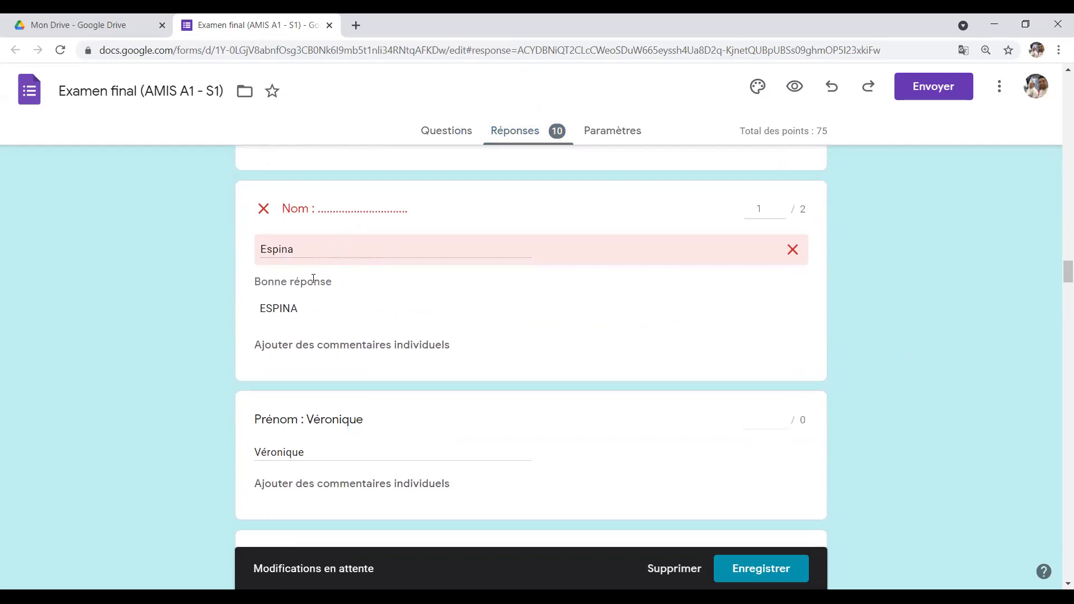
pyautogui.scroll(3, 302, 260)
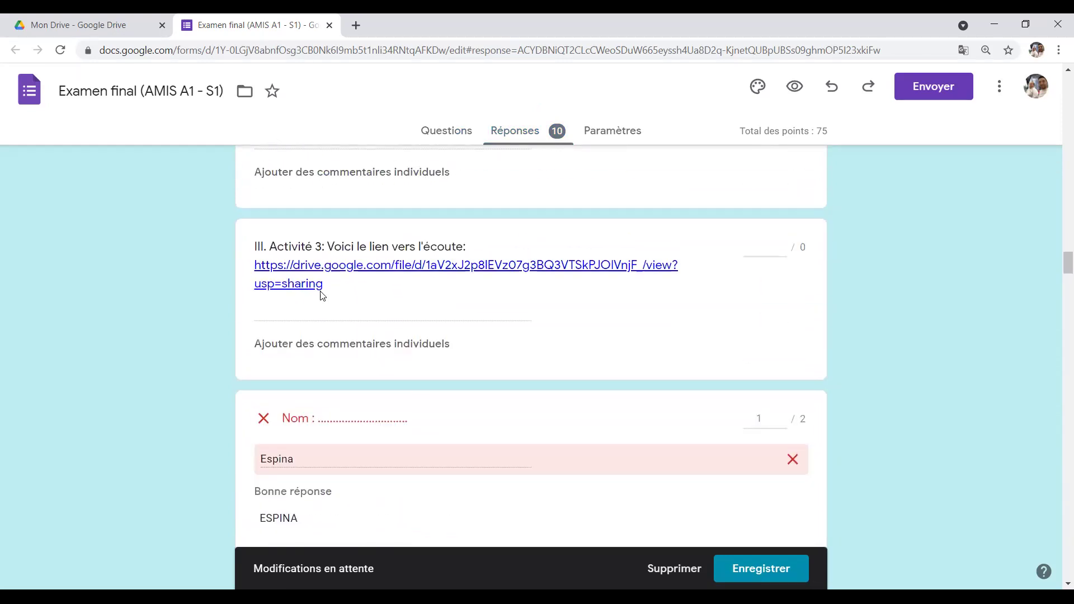
pyautogui.scroll(-2, 300, 321)
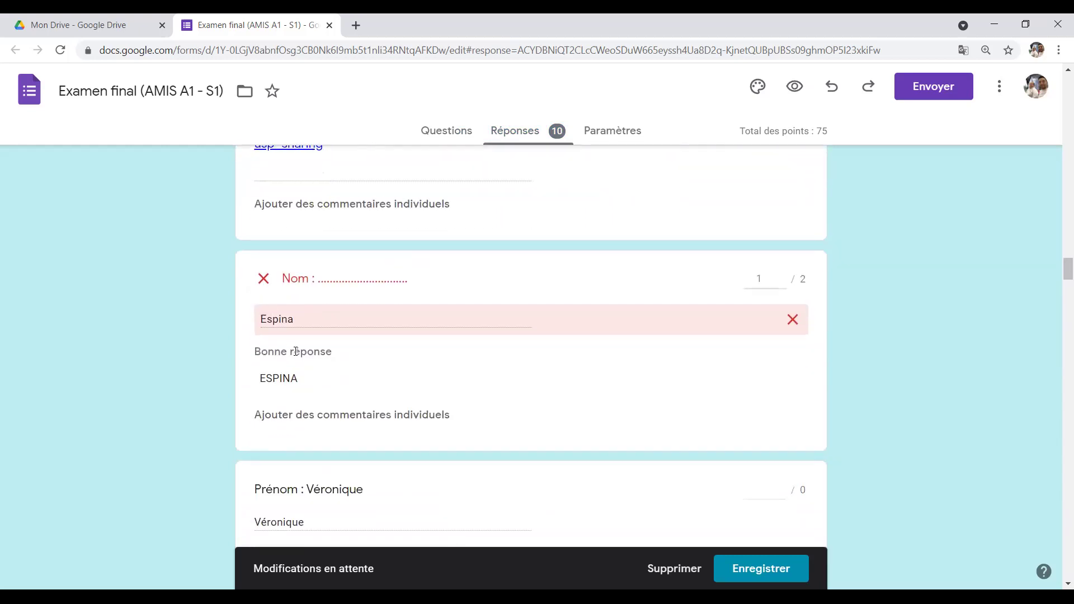
pyautogui.scroll(-2, 295, 351)
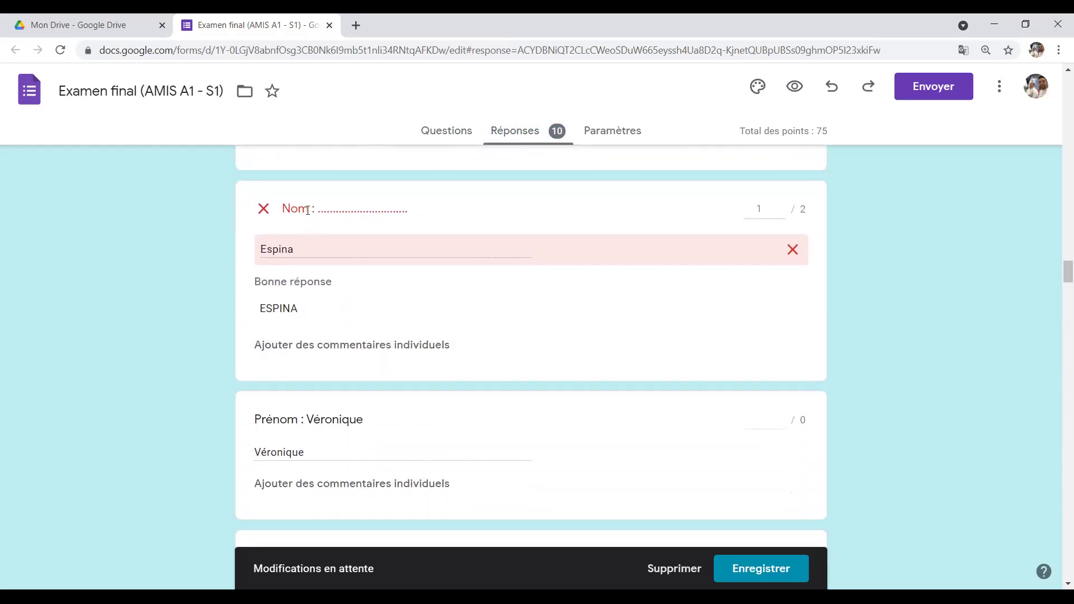
# Compare the Nom answer with its correct answer and score, and check the points assigned to the Prénom question.
pyautogui.moveTo(310, 208); pyautogui.dragTo(281, 207)
pyautogui.moveTo(300, 309); pyautogui.dragTo(259, 315)
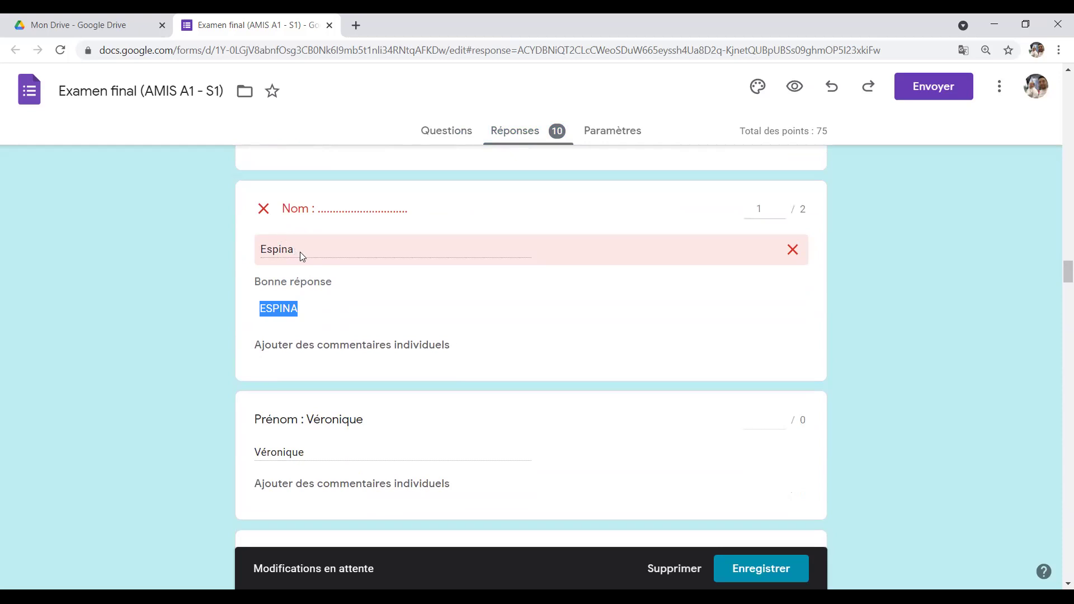
pyautogui.moveTo(298, 250); pyautogui.dragTo(260, 254)
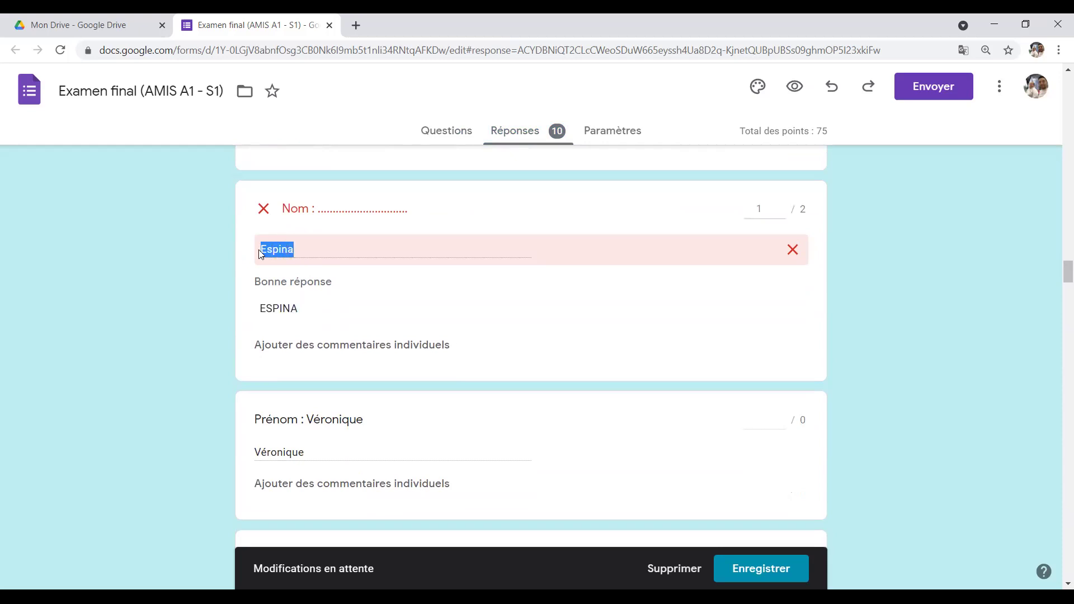
pyautogui.click(762, 210)
pyautogui.doubleClick(307, 208)
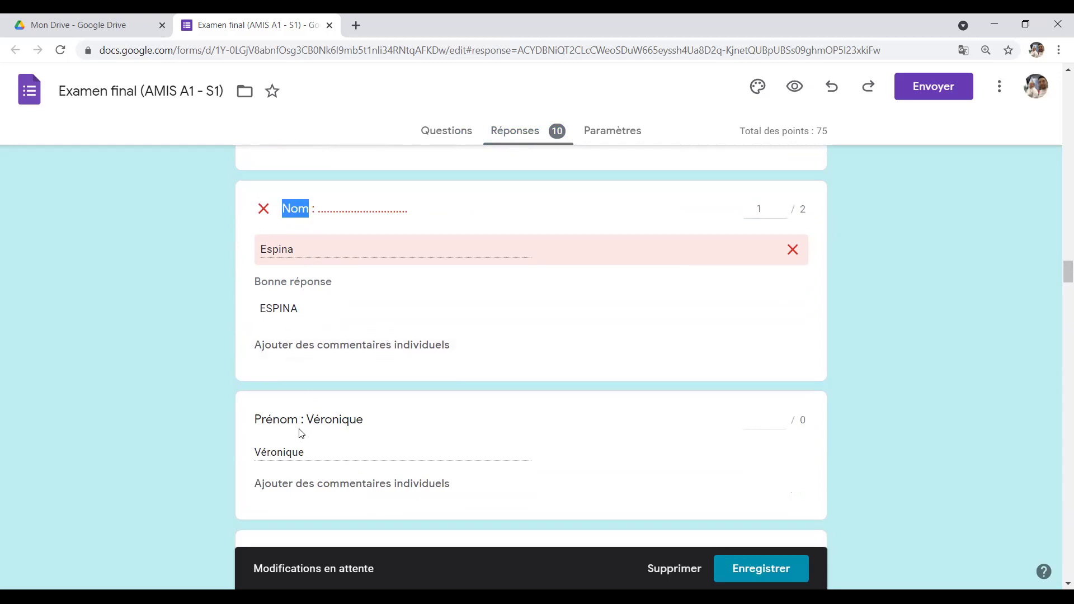
pyautogui.moveTo(308, 420); pyautogui.dragTo(340, 417)
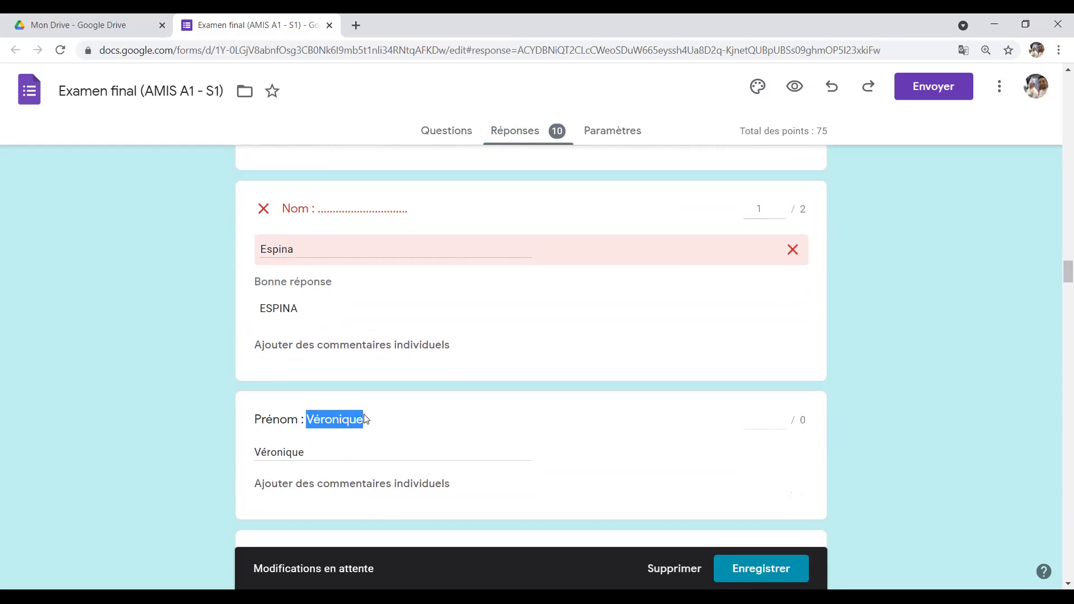
pyautogui.scroll(-1, 335, 450)
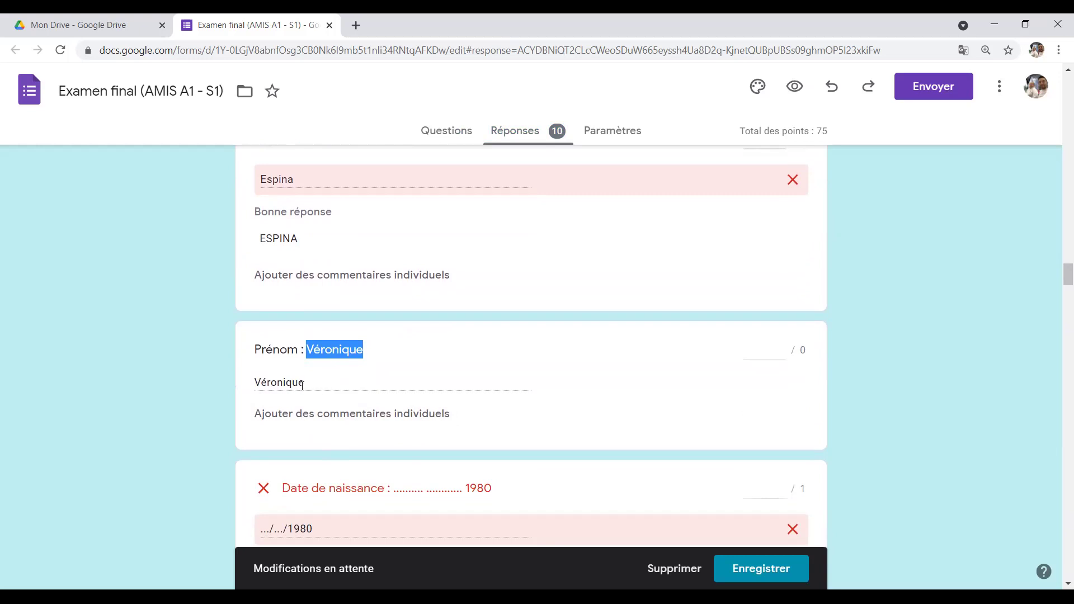
pyautogui.moveTo(806, 351); pyautogui.dragTo(795, 349)
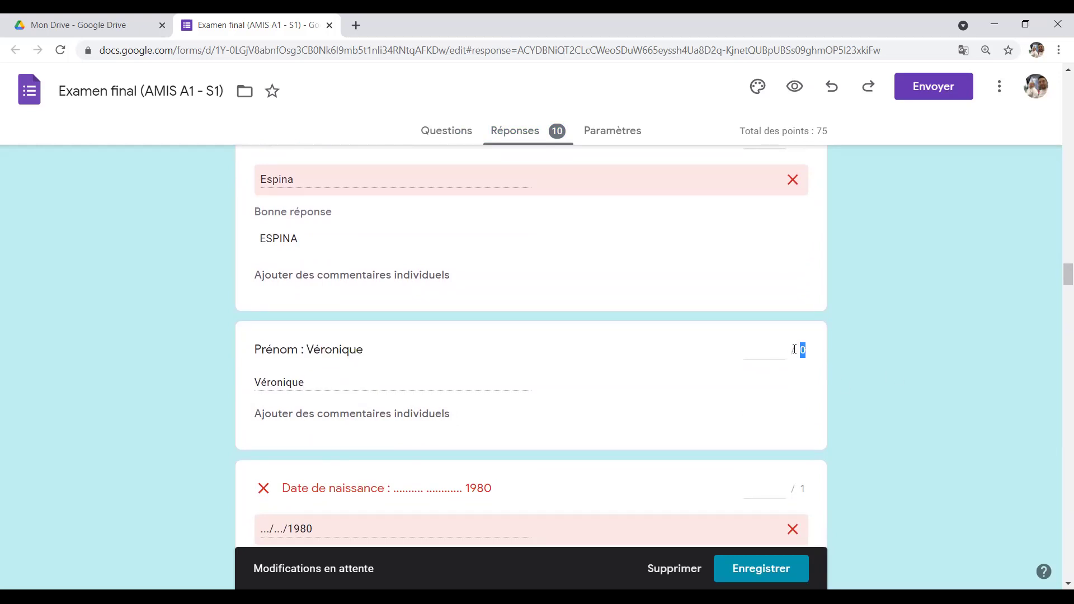
# Compare the Date de naissance answer with the day, month and year of the correct answer.
pyautogui.scroll(-3, 403, 394)
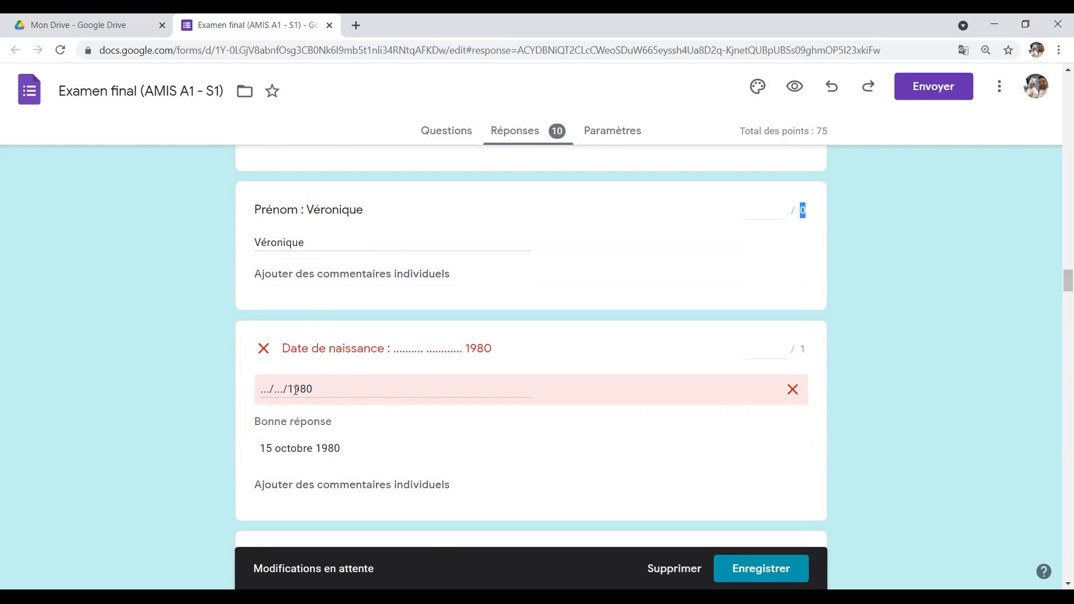
pyautogui.scroll(-1, 308, 386)
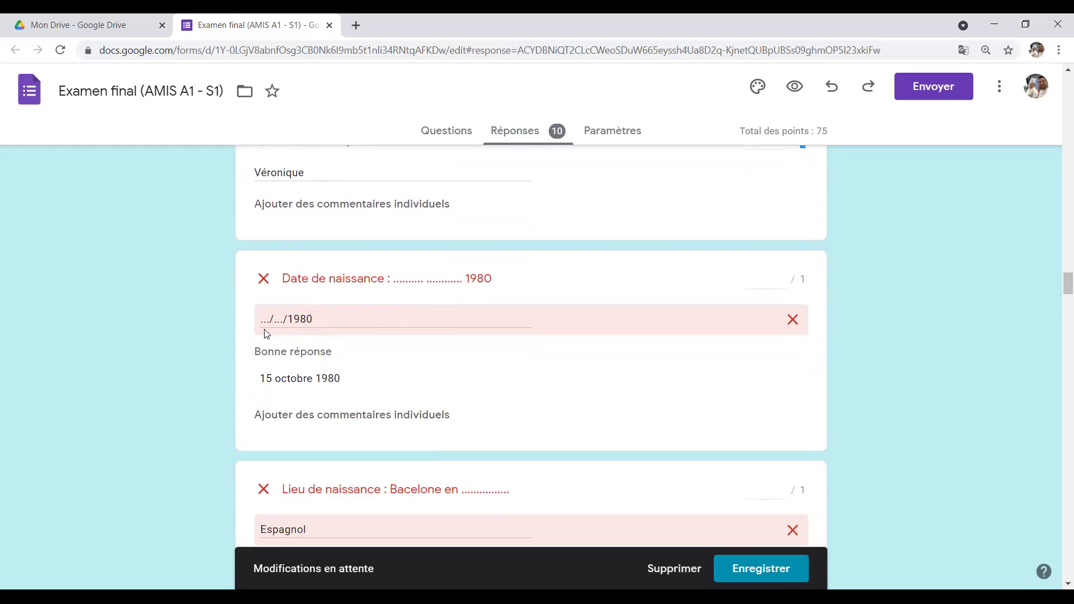
pyautogui.moveTo(271, 379); pyautogui.dragTo(262, 379)
pyautogui.doubleClick(281, 379)
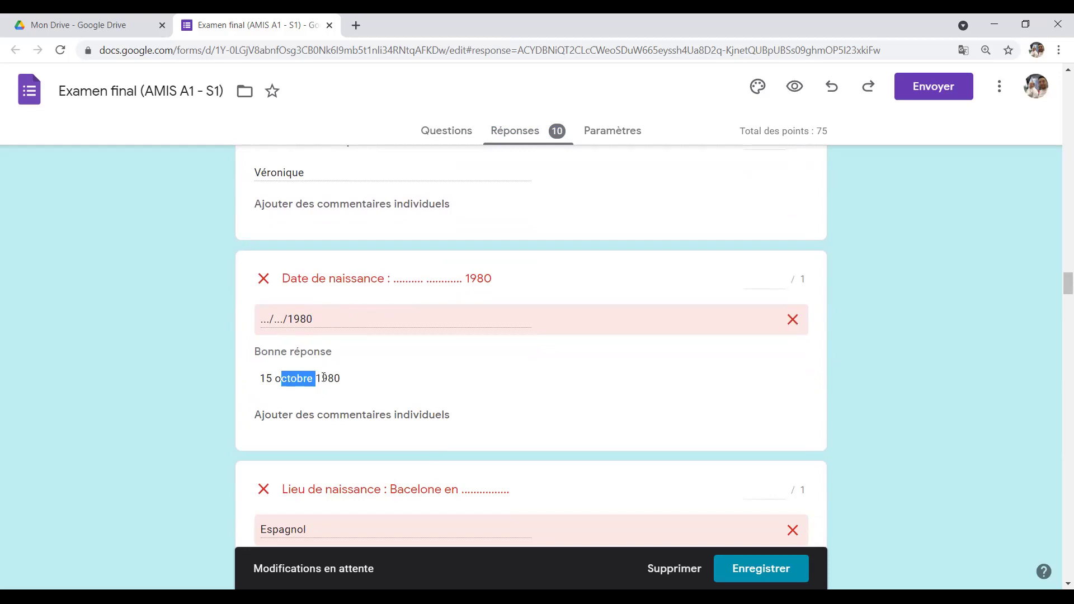
pyautogui.moveTo(334, 379); pyautogui.dragTo(350, 379)
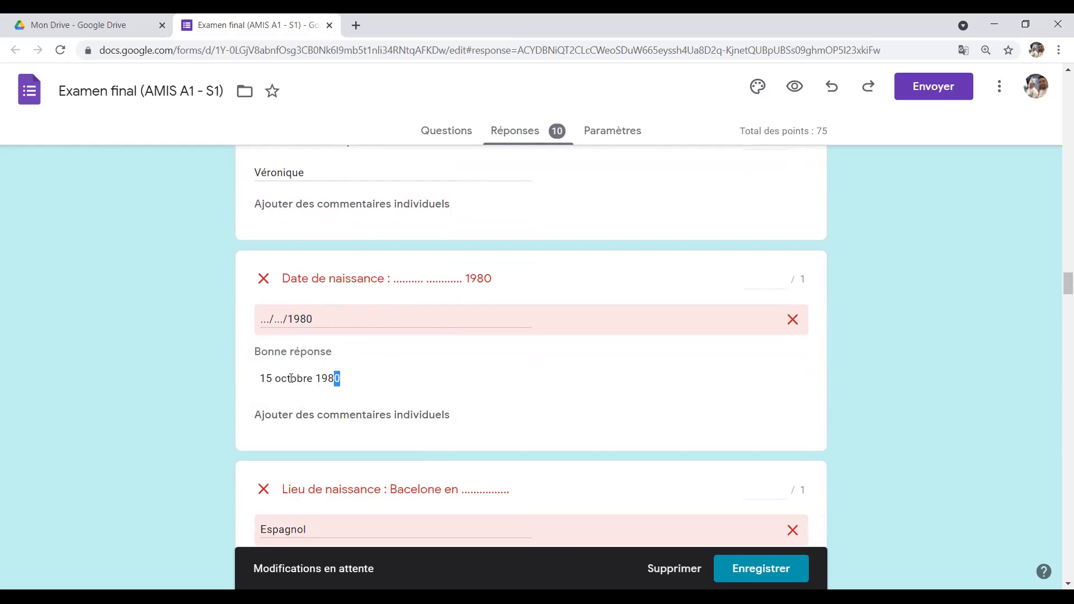
# Recheck the incomplete Date de naissance answer against the full date given as the correct answer.
pyautogui.moveTo(275, 319); pyautogui.dragTo(280, 319)
pyautogui.click(271, 378)
pyautogui.moveTo(260, 378); pyautogui.dragTo(329, 378)
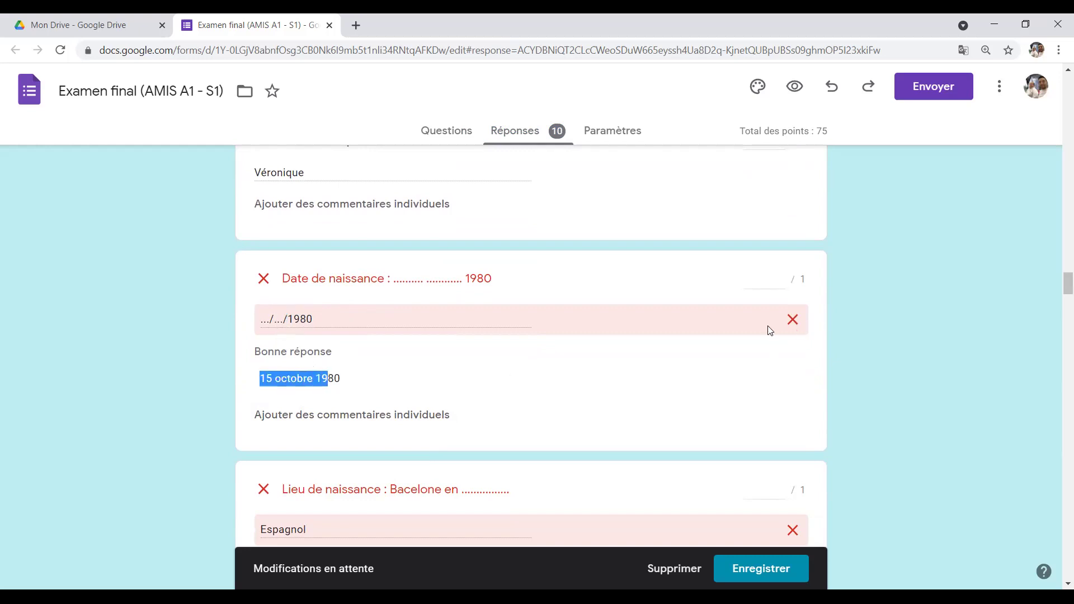
# Compare the Lieu de naissance answer about the country with its correct answer.
pyautogui.scroll(-1, 317, 333)
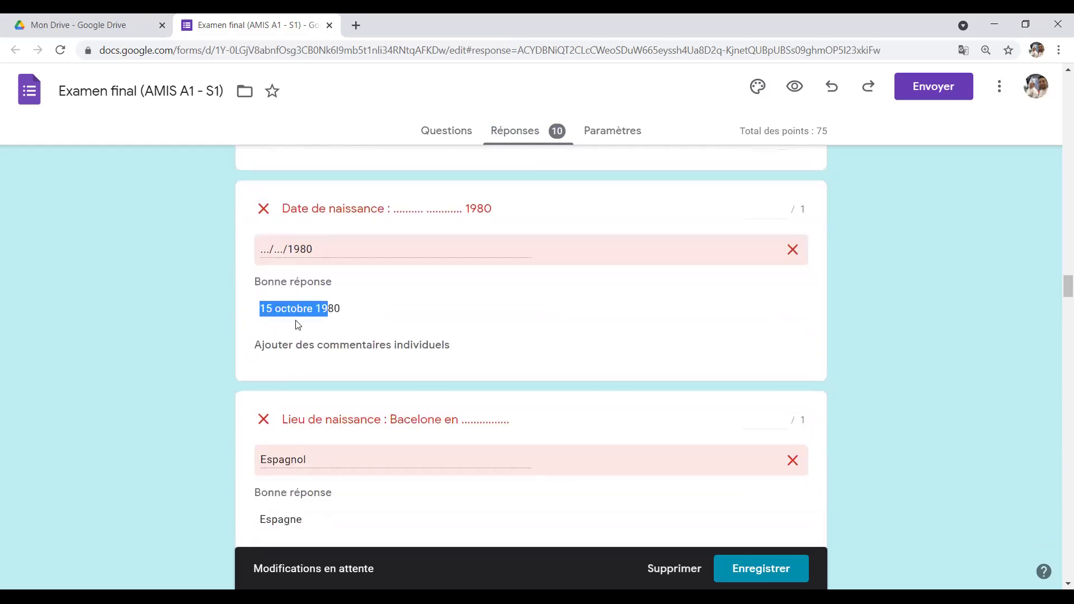
pyautogui.scroll(-1, 307, 324)
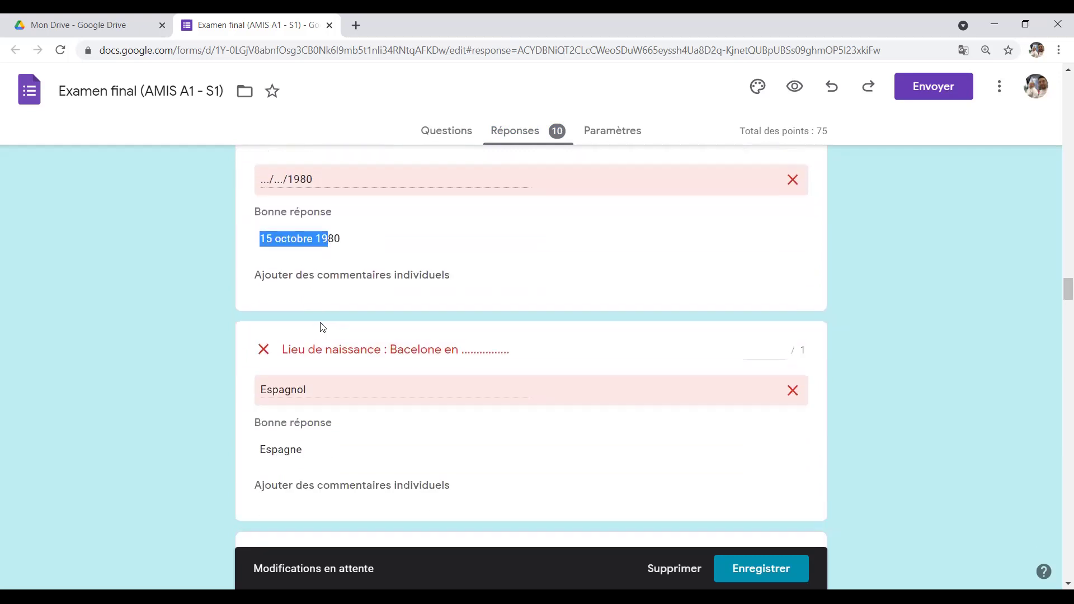
pyautogui.moveTo(280, 353); pyautogui.dragTo(381, 350)
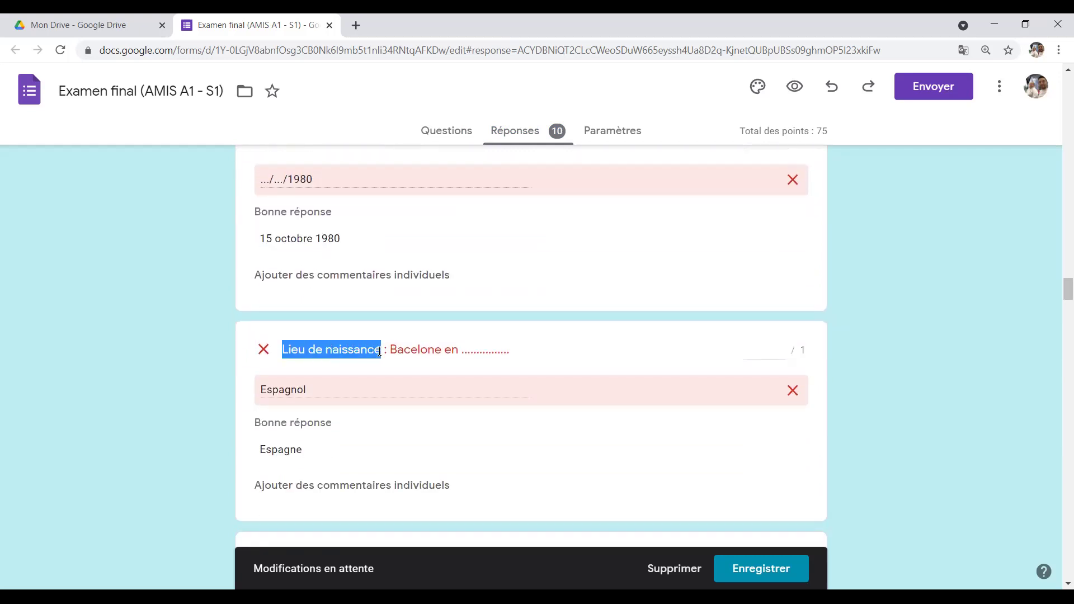
pyautogui.scroll(-1, 445, 367)
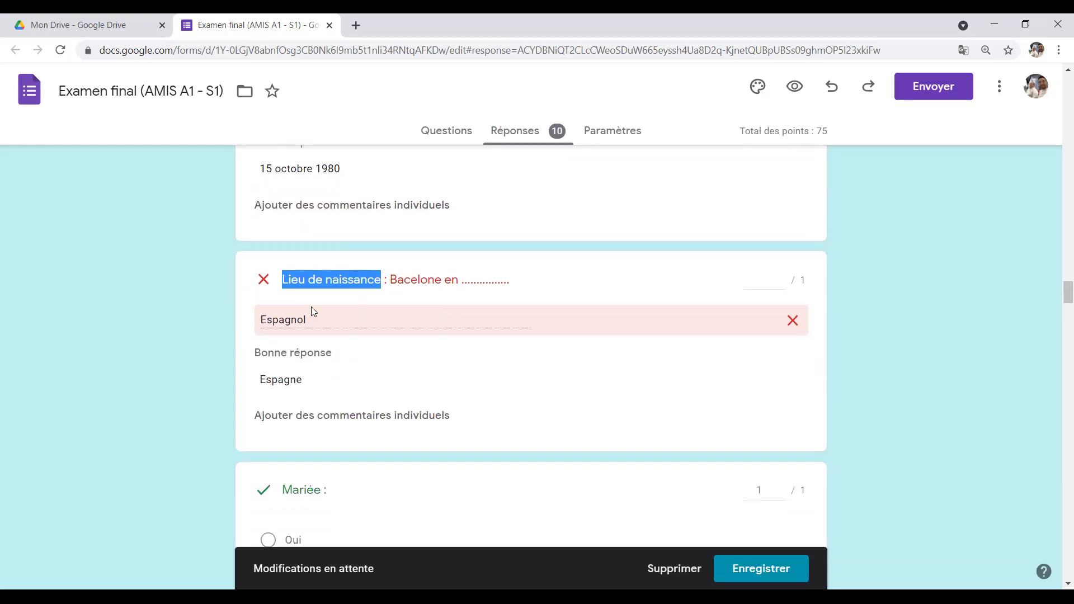
pyautogui.moveTo(308, 318); pyautogui.dragTo(266, 319)
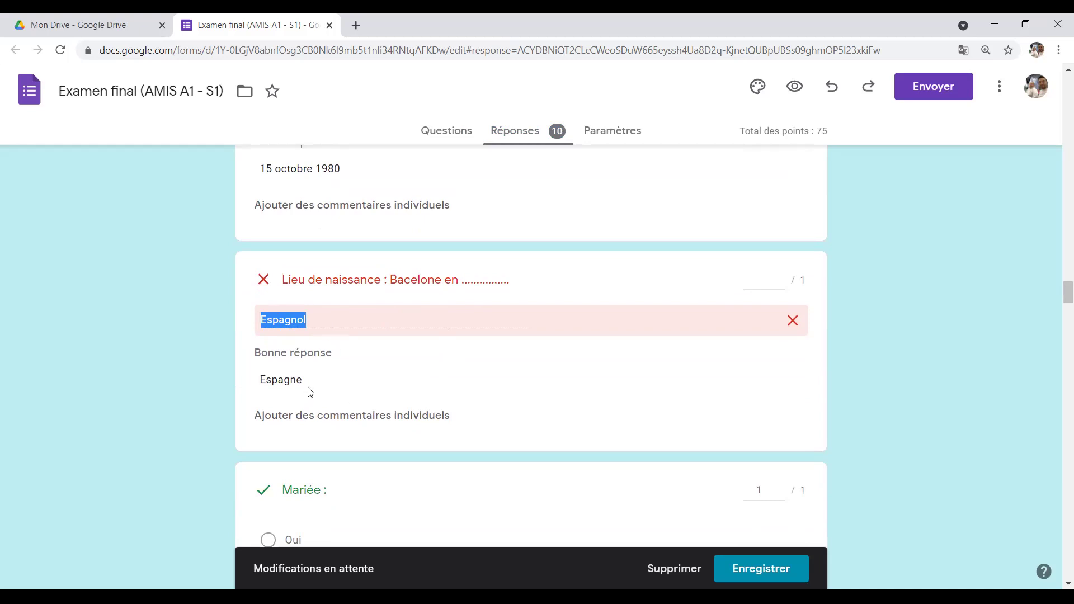
pyautogui.moveTo(302, 380); pyautogui.dragTo(252, 382)
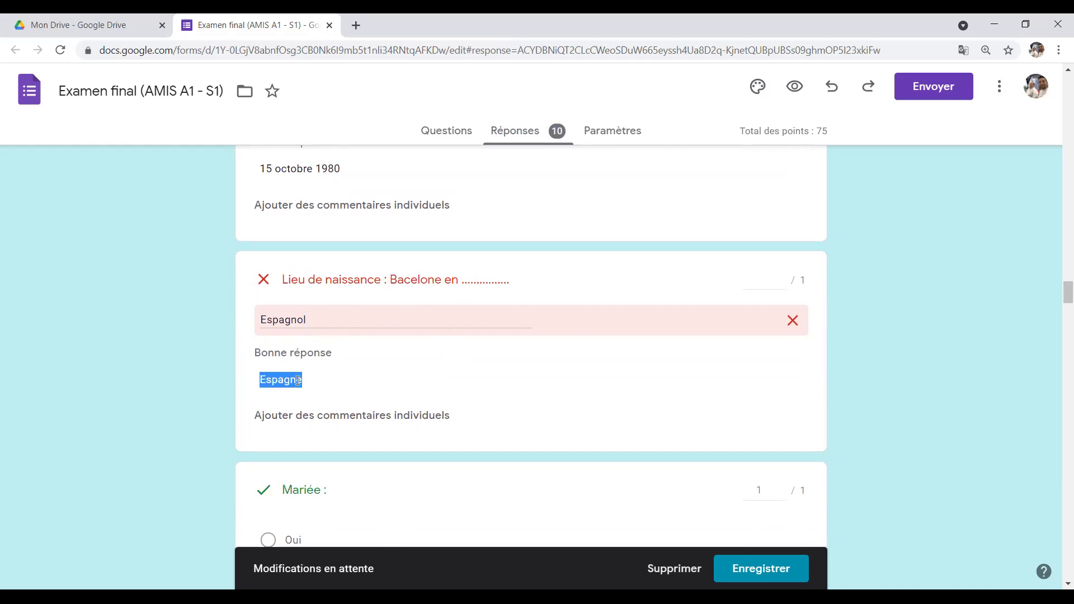
# Review the selected options and scores of the Mariée and Adresse questions.
pyautogui.scroll(-5, 308, 383)
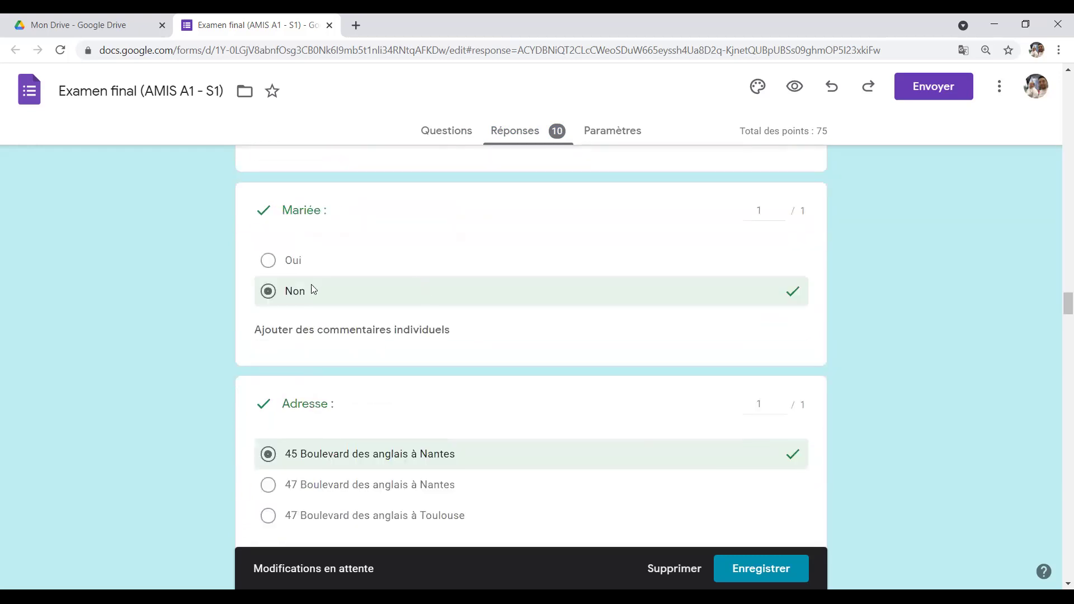
pyautogui.scroll(-5, 310, 300)
pyautogui.scroll(1, 335, 276)
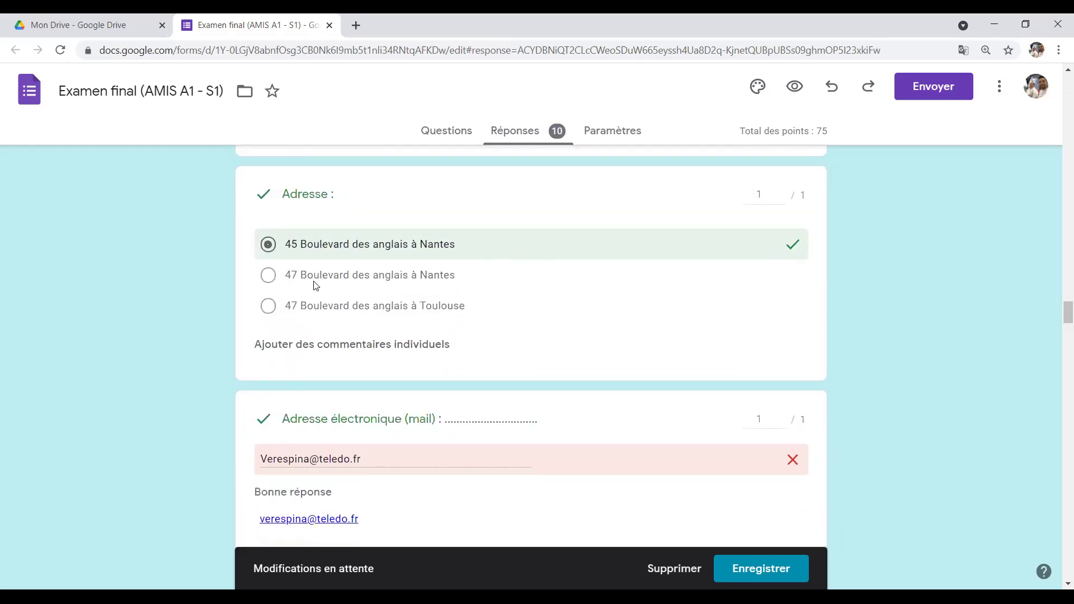
# Check the Adresse électronique (mail) score and compare the answer's first letter with the correct answer.
pyautogui.scroll(-2, 278, 375)
pyautogui.scroll(-1, 381, 386)
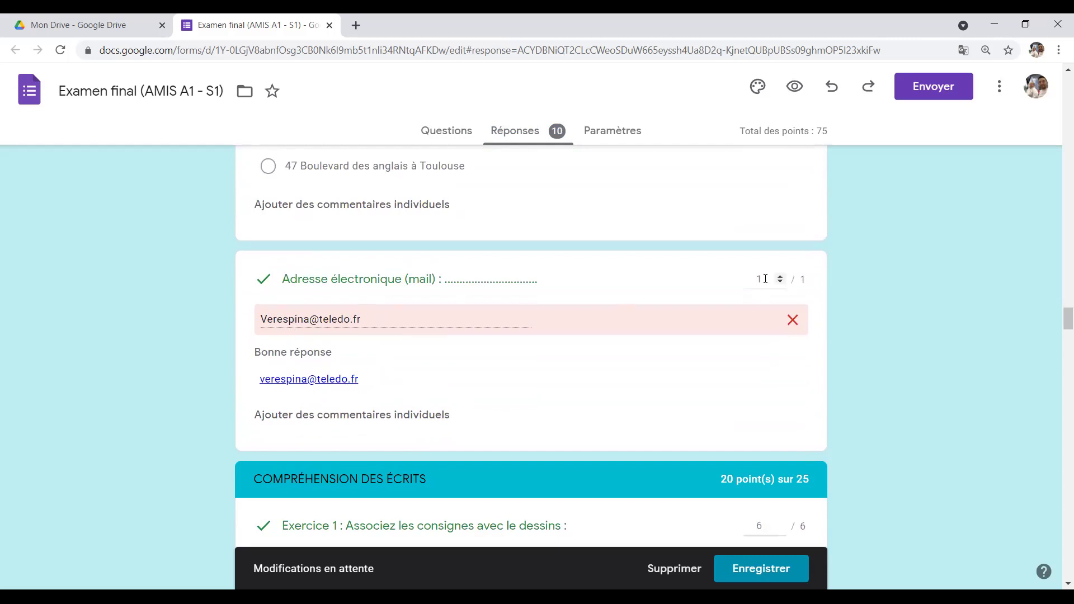
pyautogui.moveTo(261, 320); pyautogui.dragTo(257, 317)
pyautogui.click(264, 320)
pyautogui.click(314, 322)
pyautogui.moveTo(268, 320); pyautogui.dragTo(259, 320)
# Compare the Exercice 1 answer matching instructions with drawings under Compréhension des écrits against its correct answer.
pyautogui.scroll(-6, 364, 383)
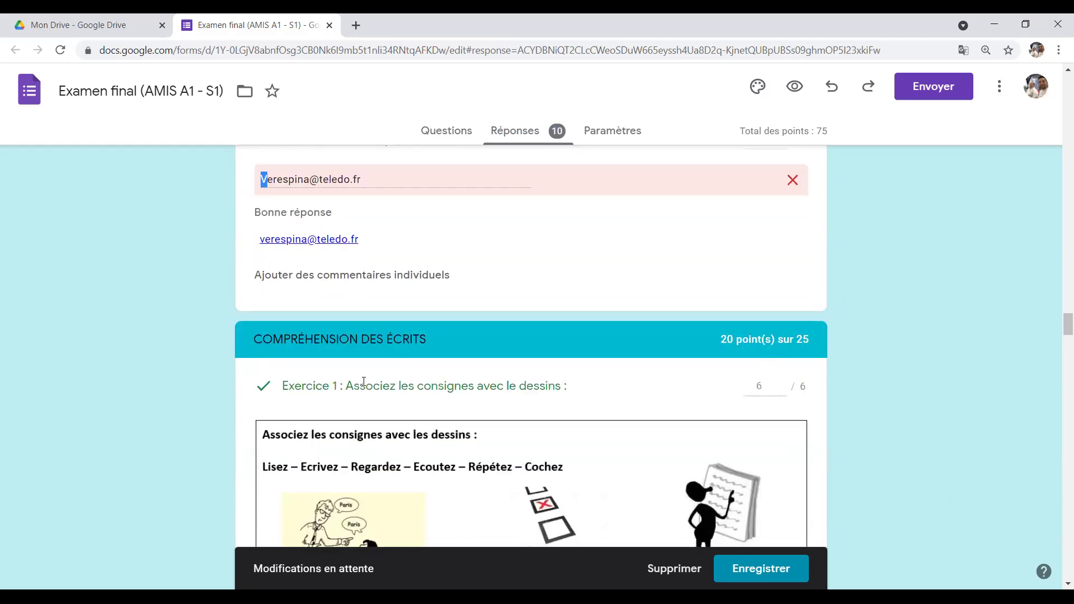
pyautogui.scroll(-5, 372, 384)
pyautogui.scroll(1, 372, 384)
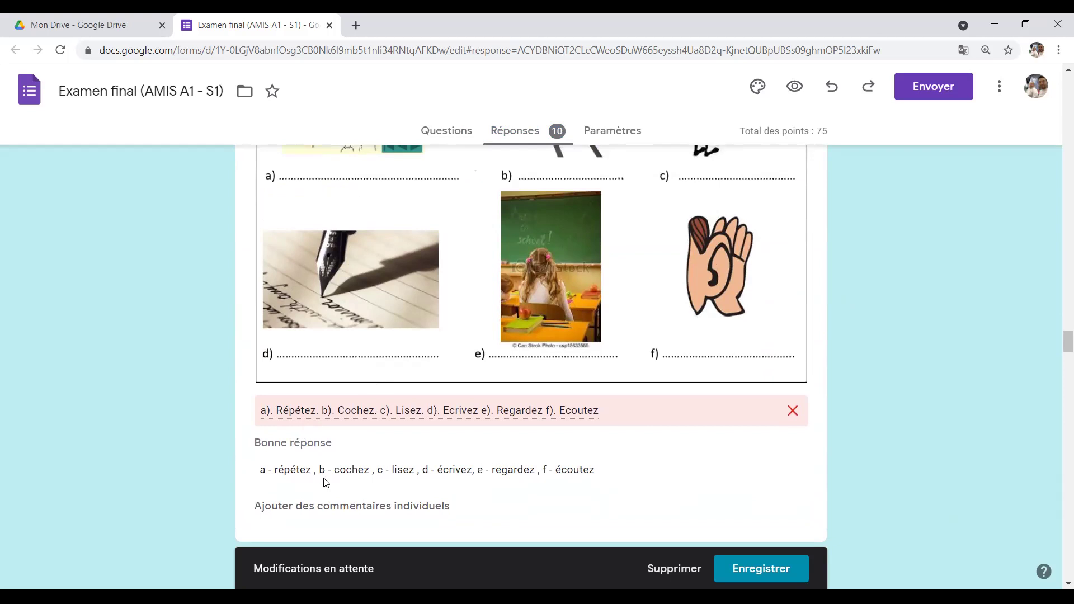
pyautogui.scroll(-1, 324, 478)
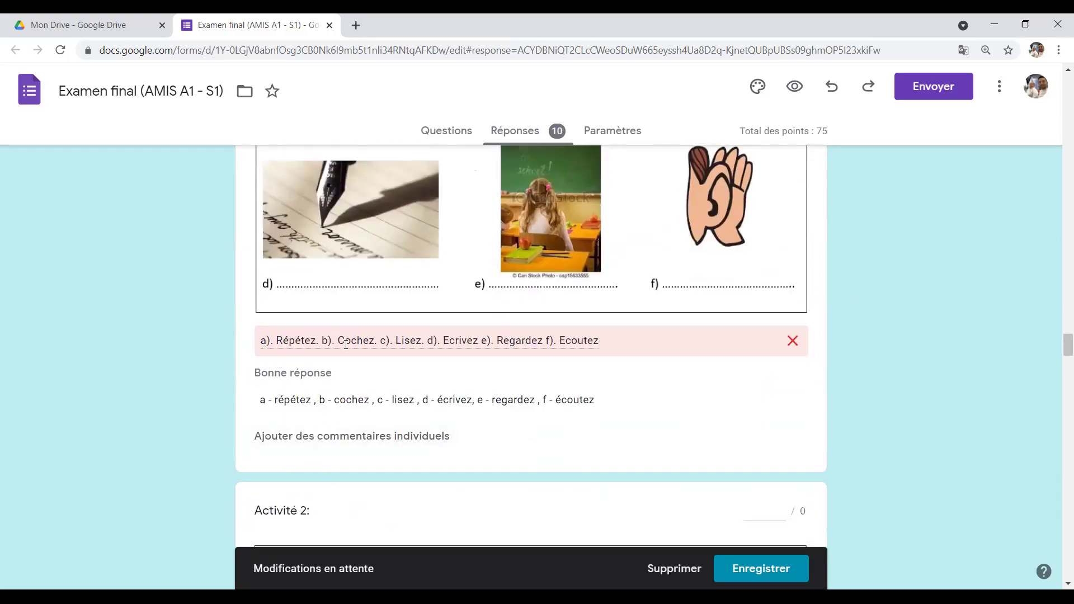
pyautogui.moveTo(260, 404); pyautogui.dragTo(603, 409)
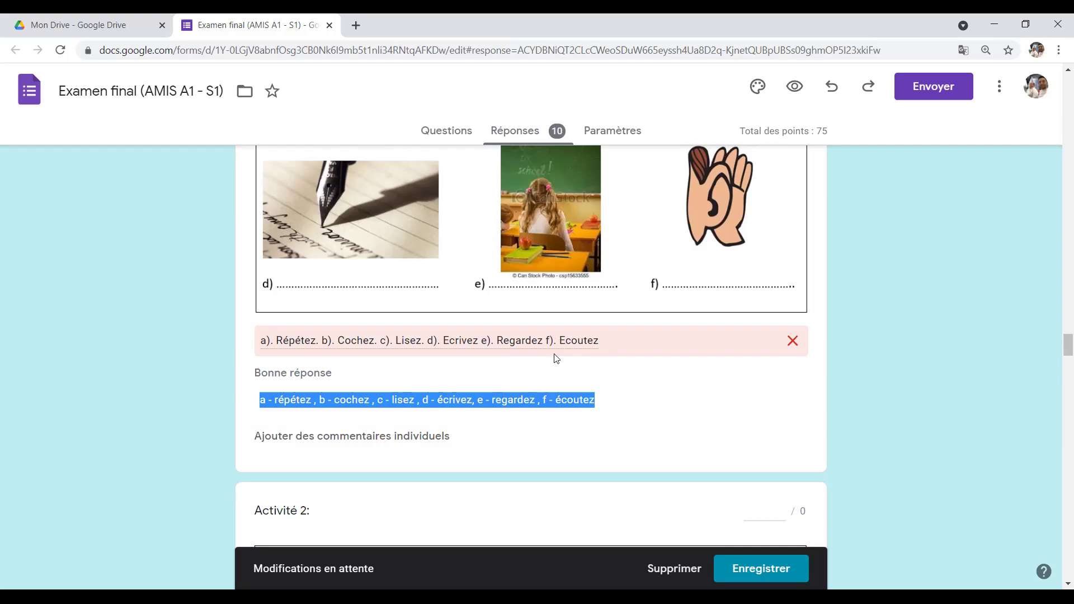
pyautogui.click(557, 401)
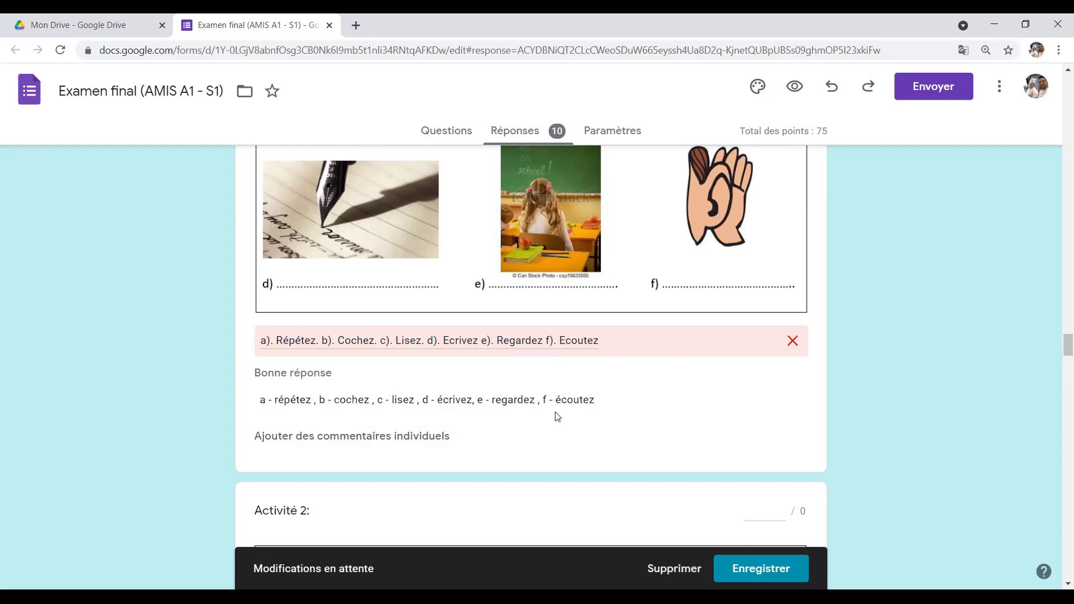
# Compare the punctuation after item f in the Exercice 1 answer with that in the correct answer.
pyautogui.doubleClick(547, 400)
pyautogui.write('-')
pyautogui.doubleClick(550, 401)
pyautogui.doubleClick(550, 342)
pyautogui.click(558, 341)
# Check the points awarded to Exercice 1 against its maximum and return to the student's answer.
pyautogui.scroll(5, 540, 360)
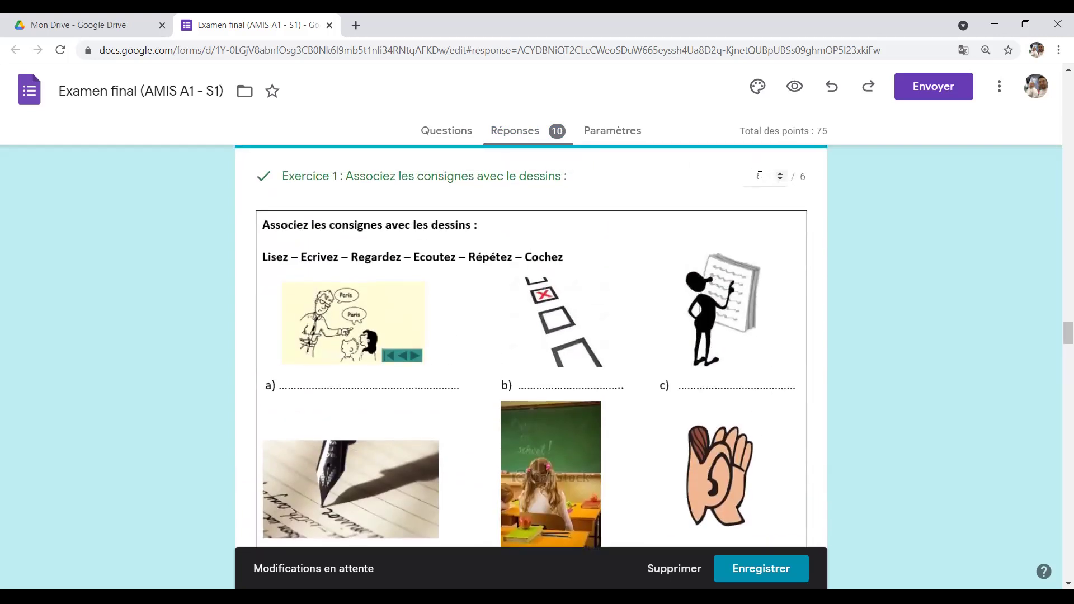
pyautogui.doubleClick(803, 176)
pyautogui.scroll(-5, 881, 420)
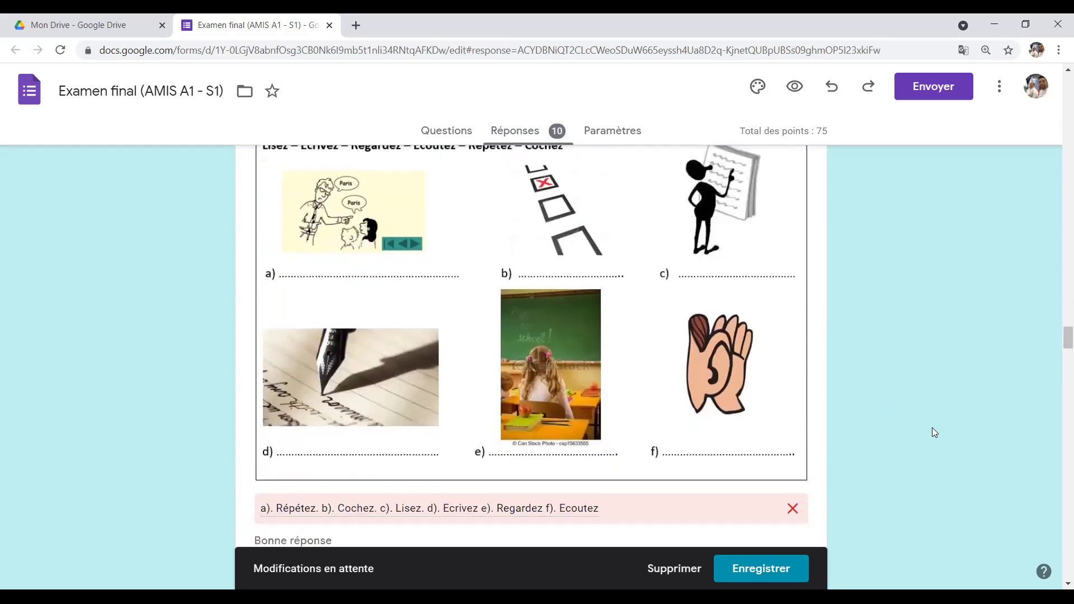
pyautogui.scroll(-1, 932, 428)
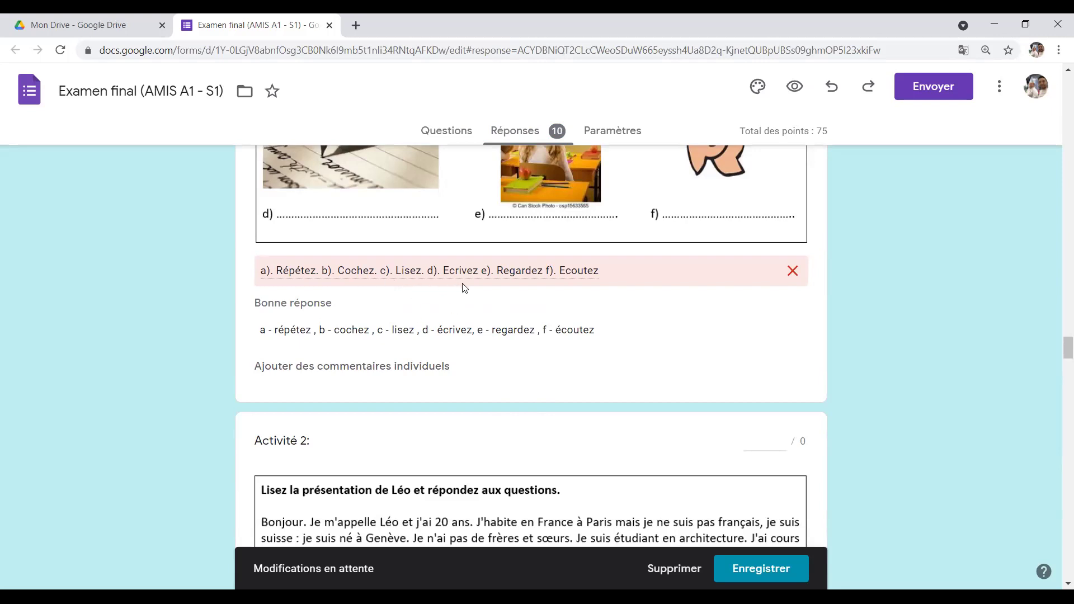
# Examine Activité 2's question about Léo's age and the number in the student's answer.
pyautogui.scroll(-3, 456, 311)
pyautogui.scroll(-9, 356, 209)
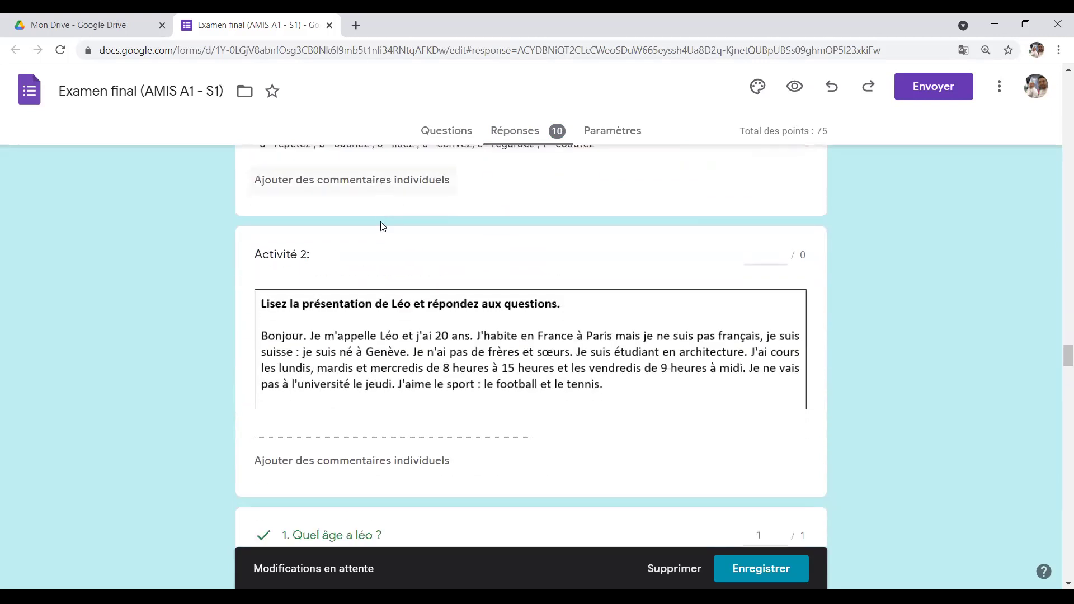
pyautogui.scroll(3, 303, 235)
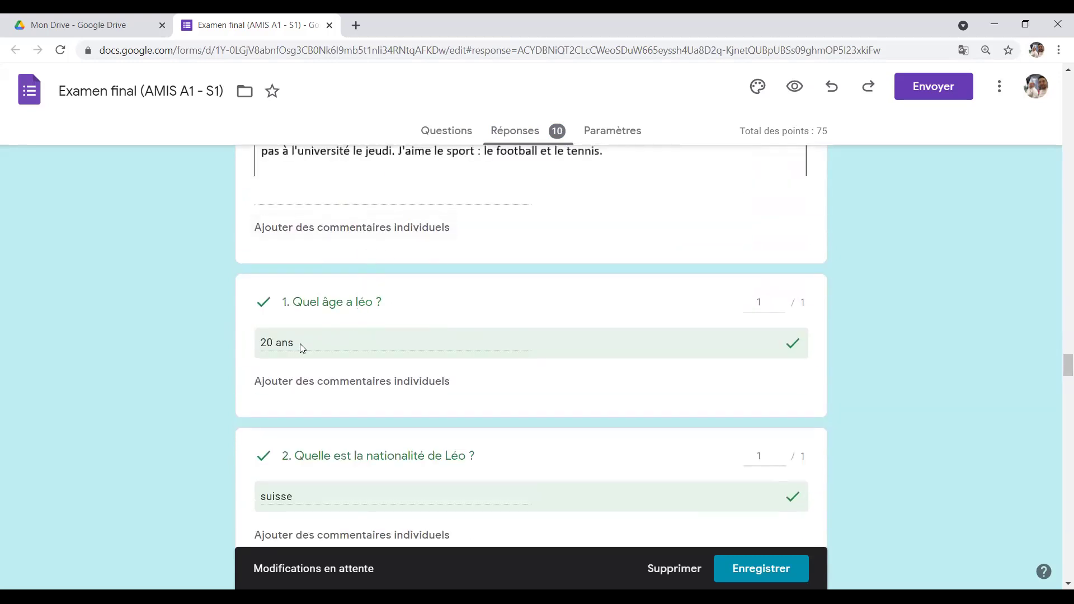
pyautogui.doubleClick(332, 303)
pyautogui.doubleClick(270, 343)
pyautogui.moveTo(295, 344); pyautogui.dragTo(257, 344)
# Check the age answer against Léo's presentation text and examine the word following the number.
pyautogui.scroll(1, 547, 417)
pyautogui.scroll(1, 546, 414)
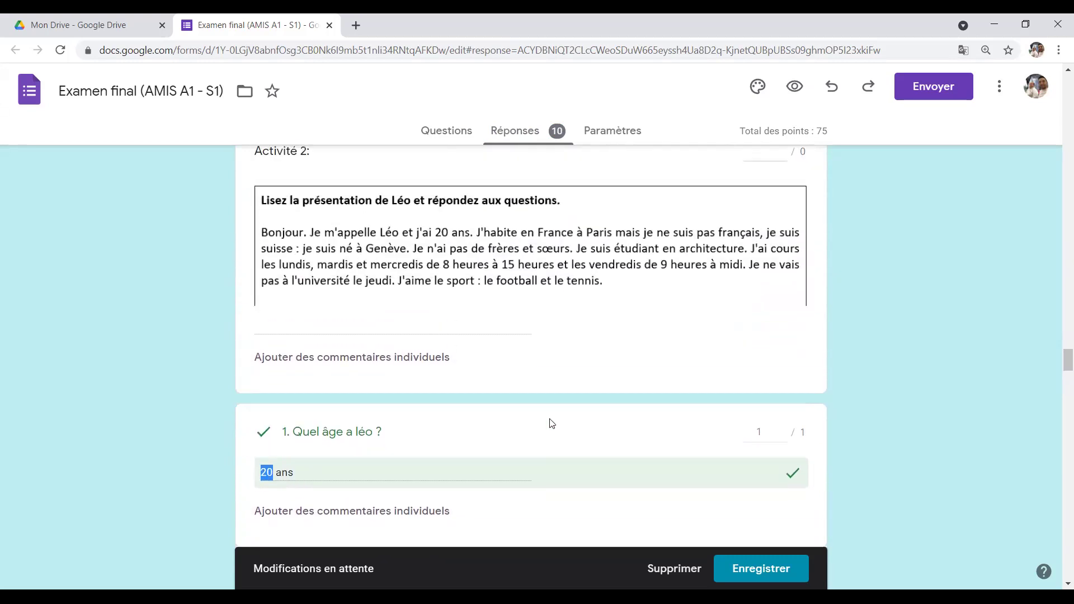
pyautogui.scroll(-2, 264, 364)
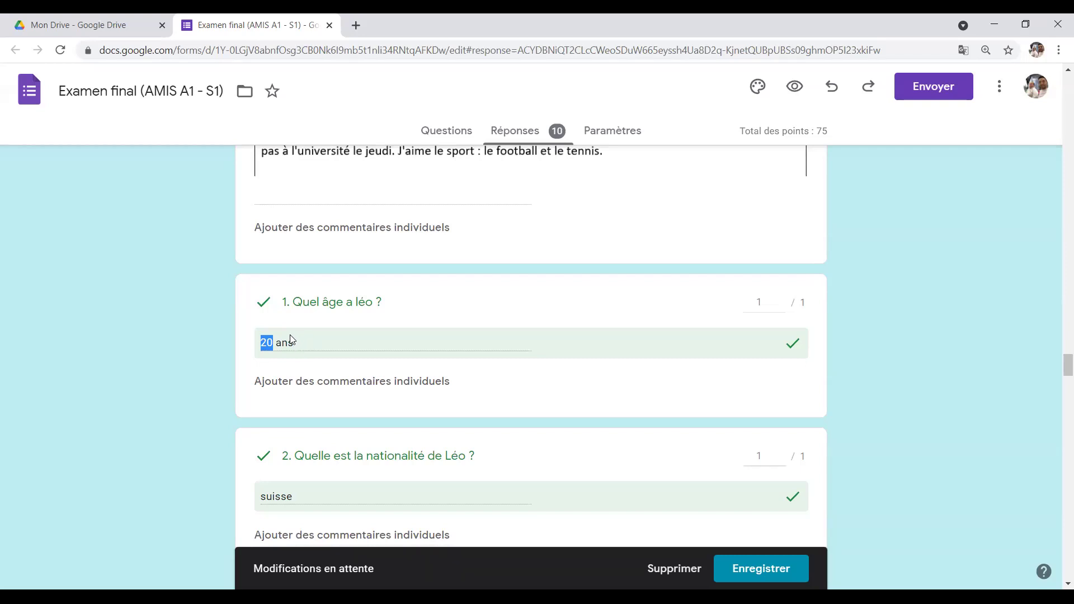
pyautogui.moveTo(296, 344); pyautogui.dragTo(276, 344)
# Examine the initial letters of the answers about Léo's nationality and university subject in questions 2 and 3.
pyautogui.scroll(-2, 276, 379)
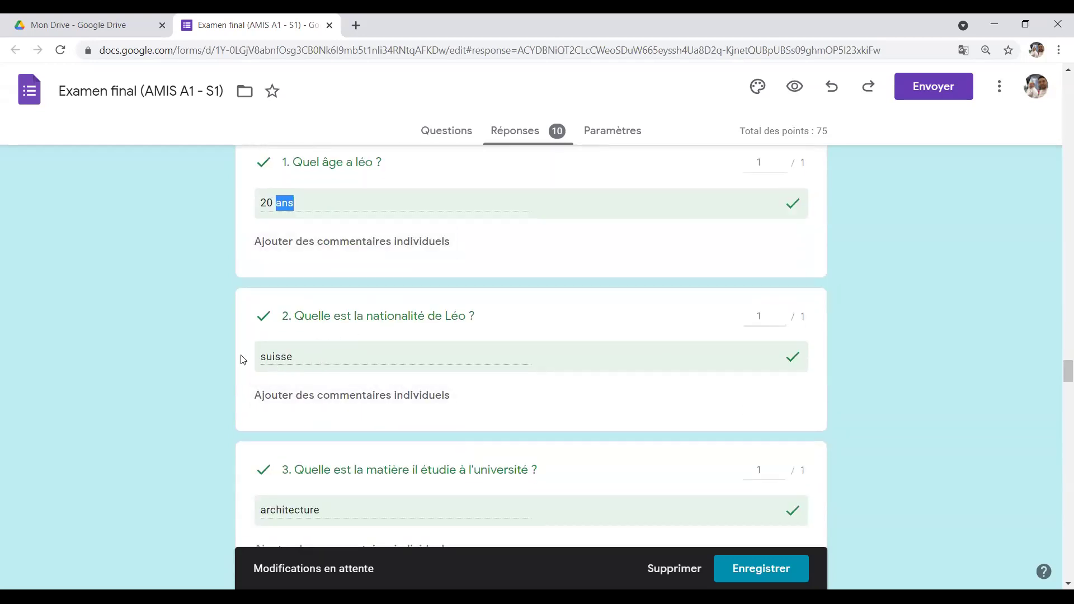
pyautogui.moveTo(267, 358); pyautogui.dragTo(260, 359)
pyautogui.scroll(-1, 283, 435)
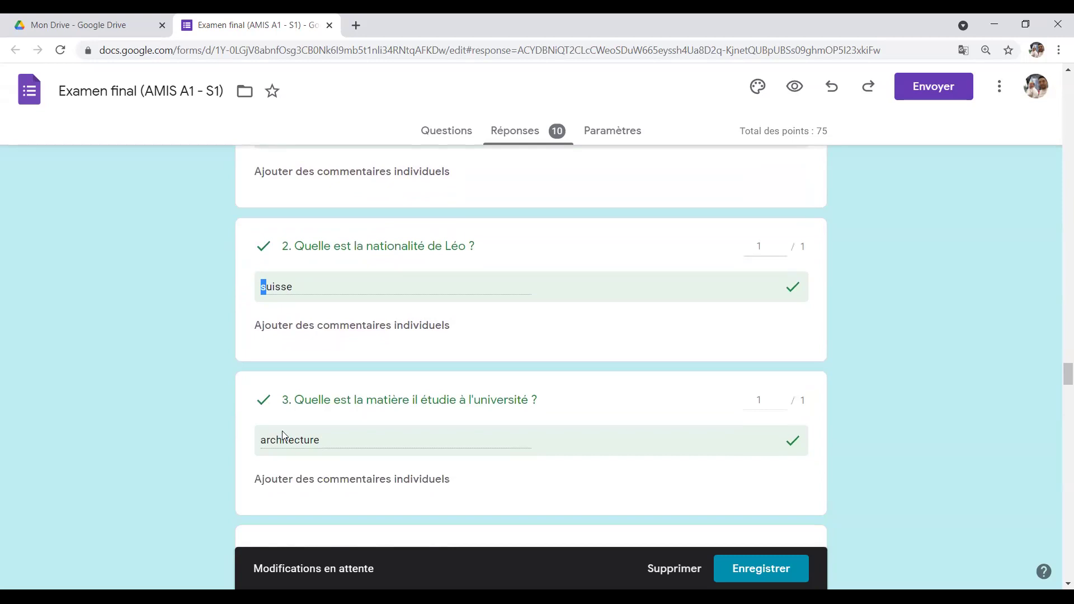
pyautogui.moveTo(268, 440); pyautogui.dragTo(261, 443)
# Review the answers and scores of the Vrai ou faux statements 4. a) to 4. d) about Léo.
pyautogui.scroll(-2, 319, 426)
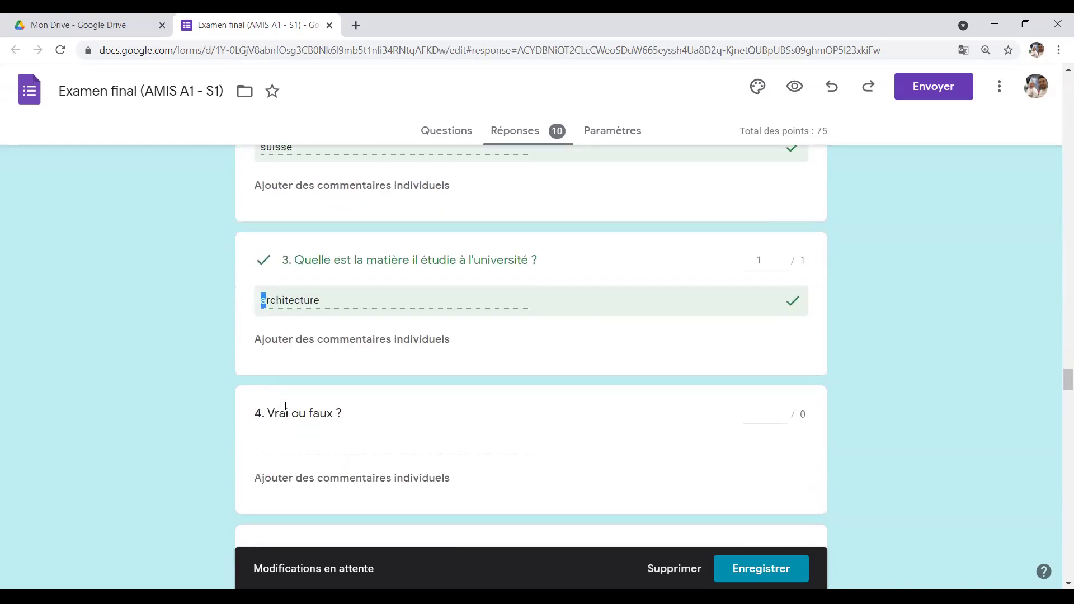
pyautogui.scroll(-1, 404, 373)
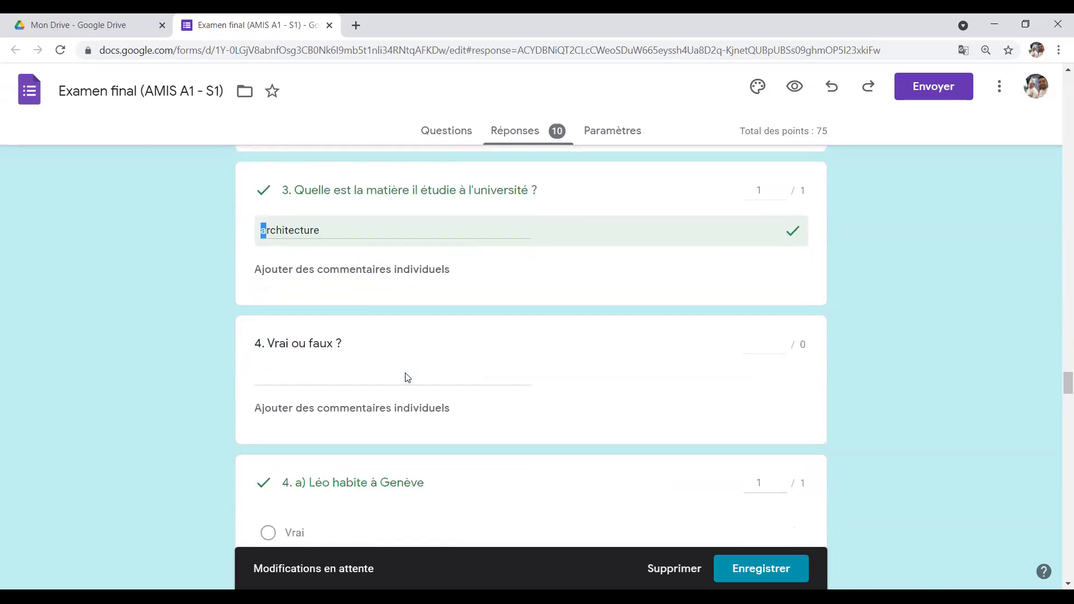
pyautogui.scroll(-1, 407, 374)
pyautogui.scroll(-2, 410, 377)
pyautogui.scroll(-3, 408, 376)
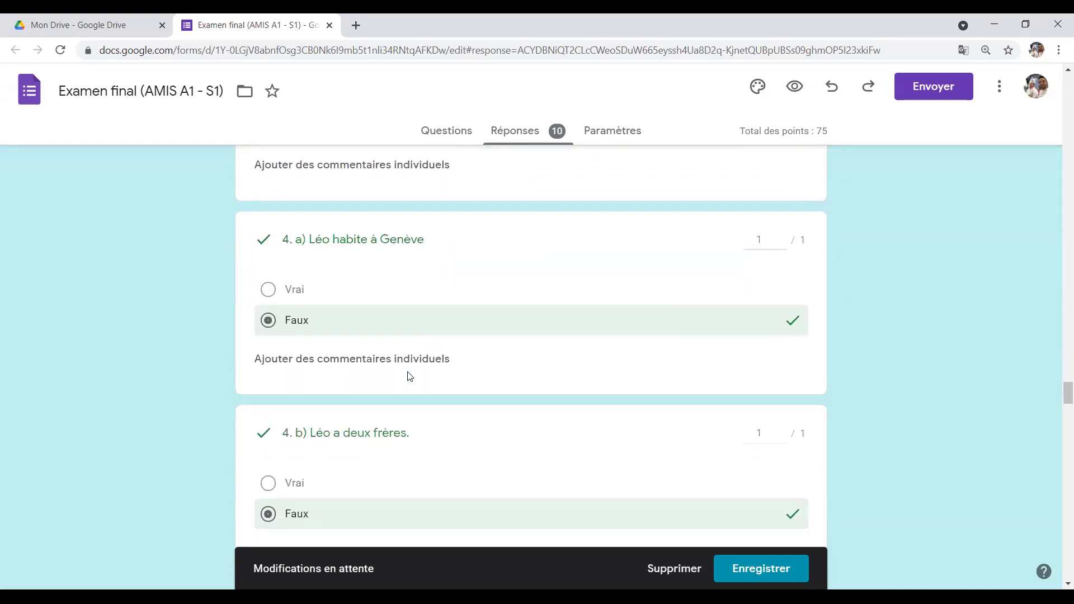
pyautogui.scroll(-2, 408, 374)
pyautogui.scroll(-3, 408, 376)
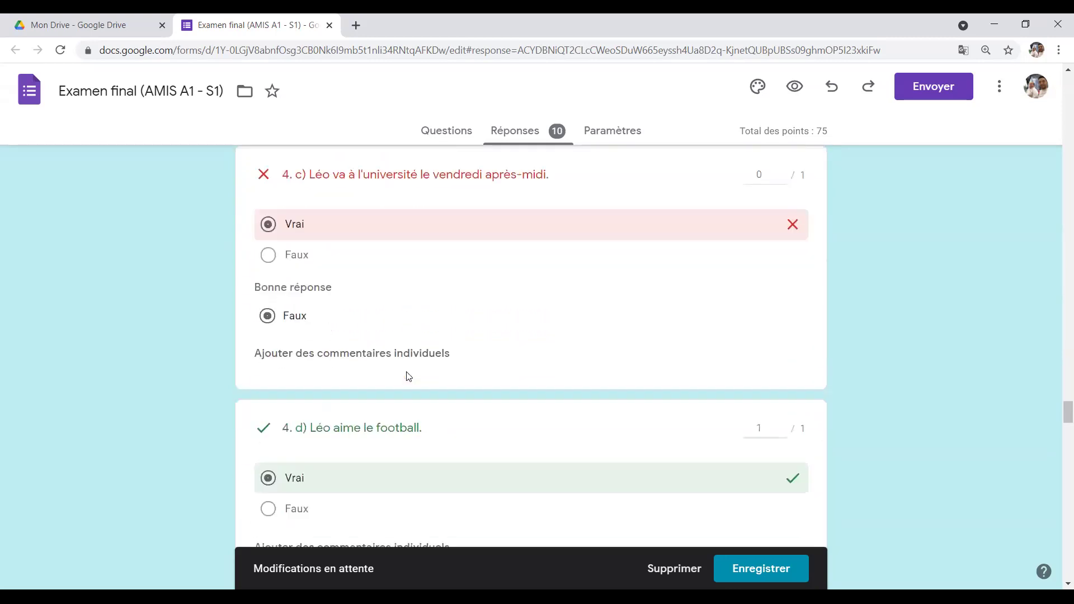
pyautogui.scroll(5, 336, 304)
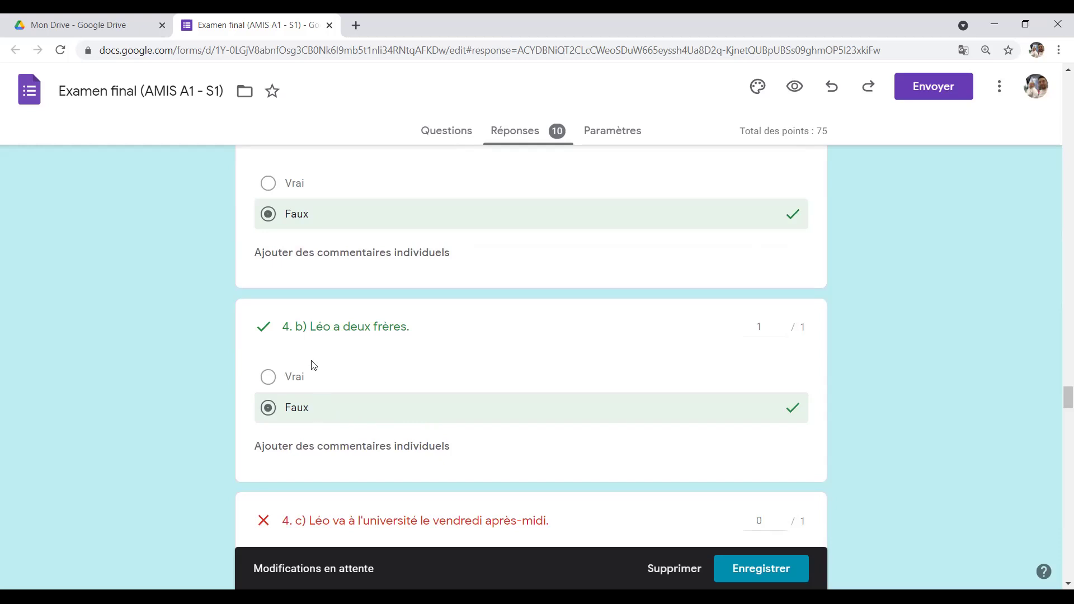
pyautogui.scroll(-4, 296, 377)
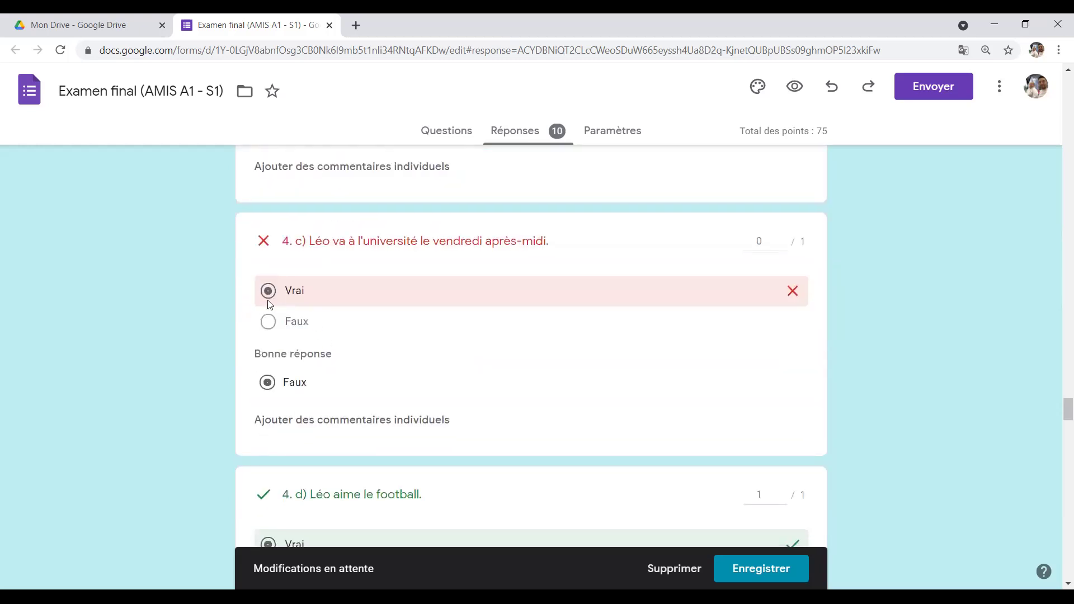
pyautogui.scroll(-5, 326, 381)
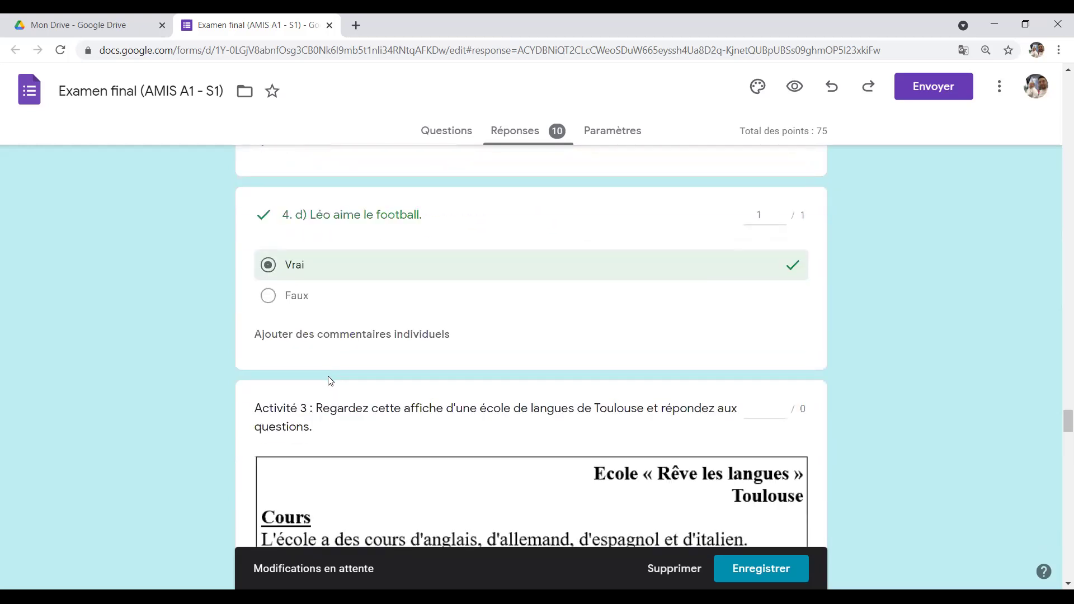
# Look over Activité 3's language school poster and the scored answer to "1. C'est une affiche pour :".
pyautogui.scroll(-3, 341, 380)
pyautogui.scroll(-5, 304, 254)
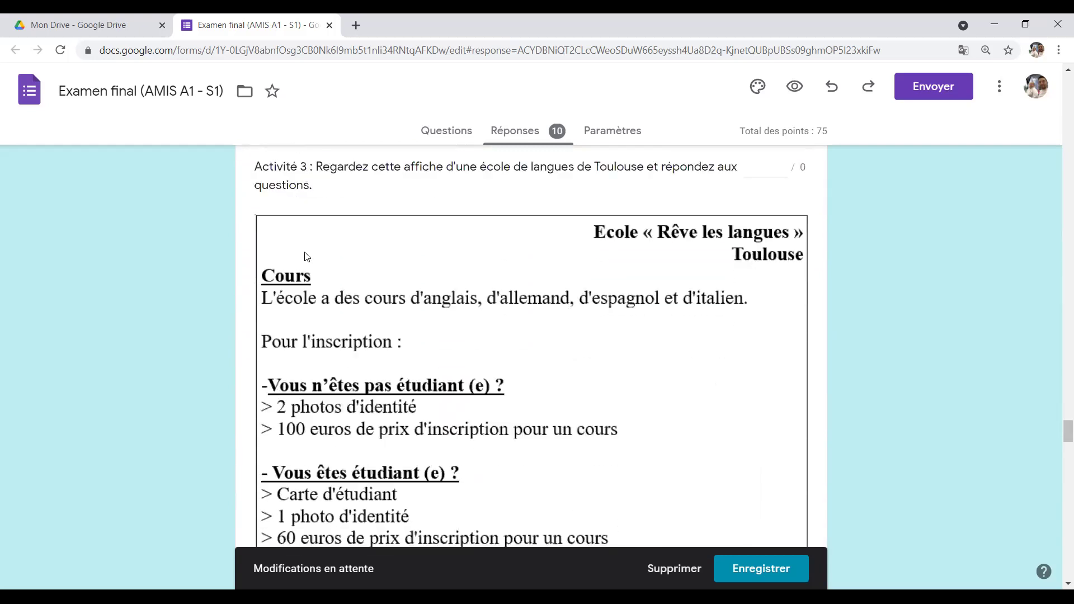
pyautogui.scroll(-3, 338, 286)
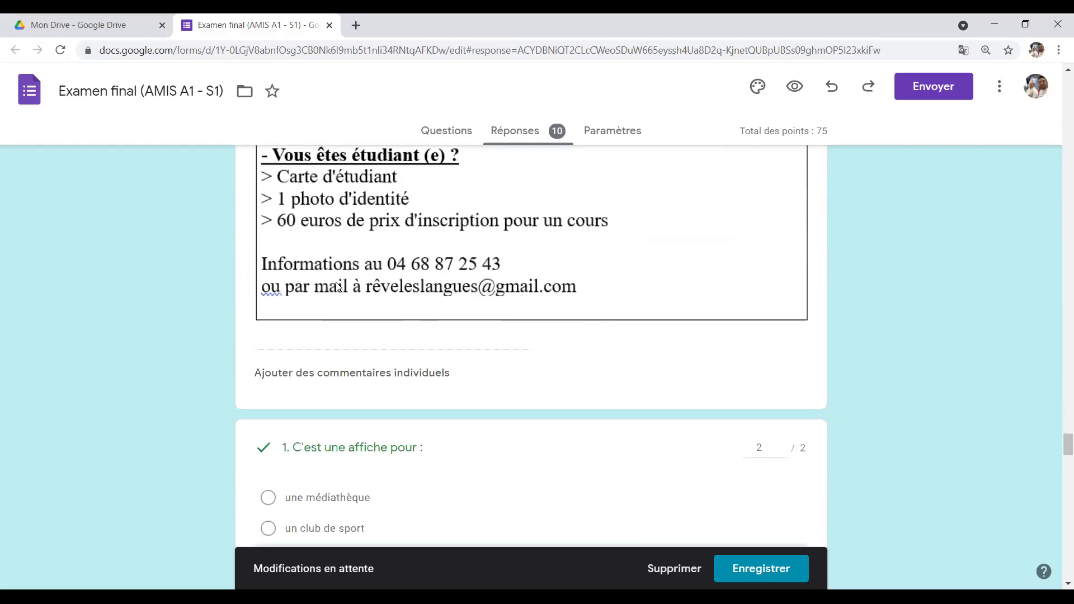
pyautogui.scroll(-1, 330, 369)
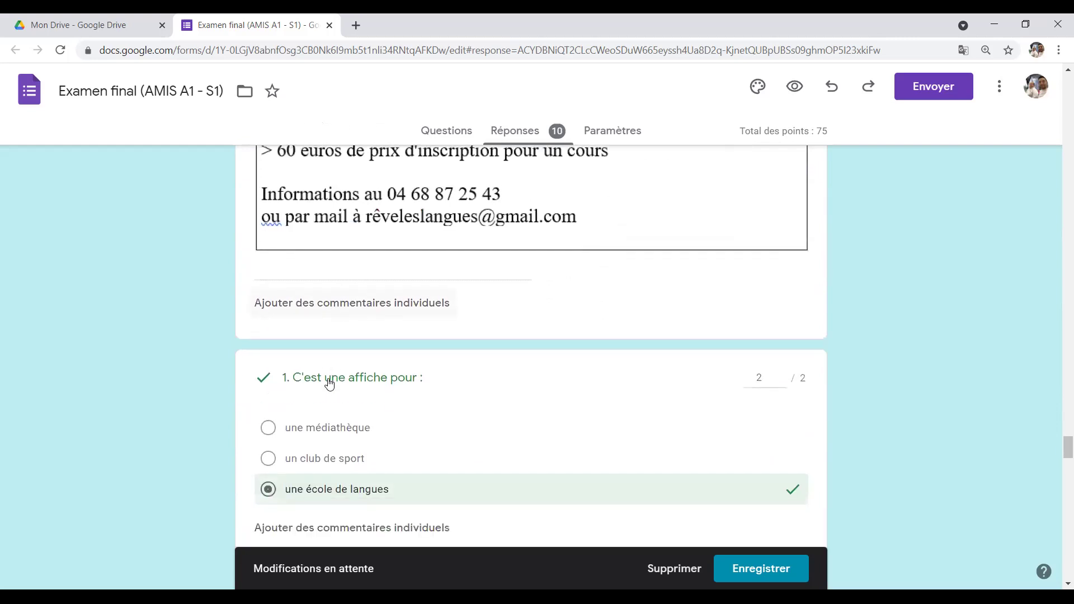
pyautogui.scroll(-2, 322, 445)
pyautogui.scroll(-1, 323, 436)
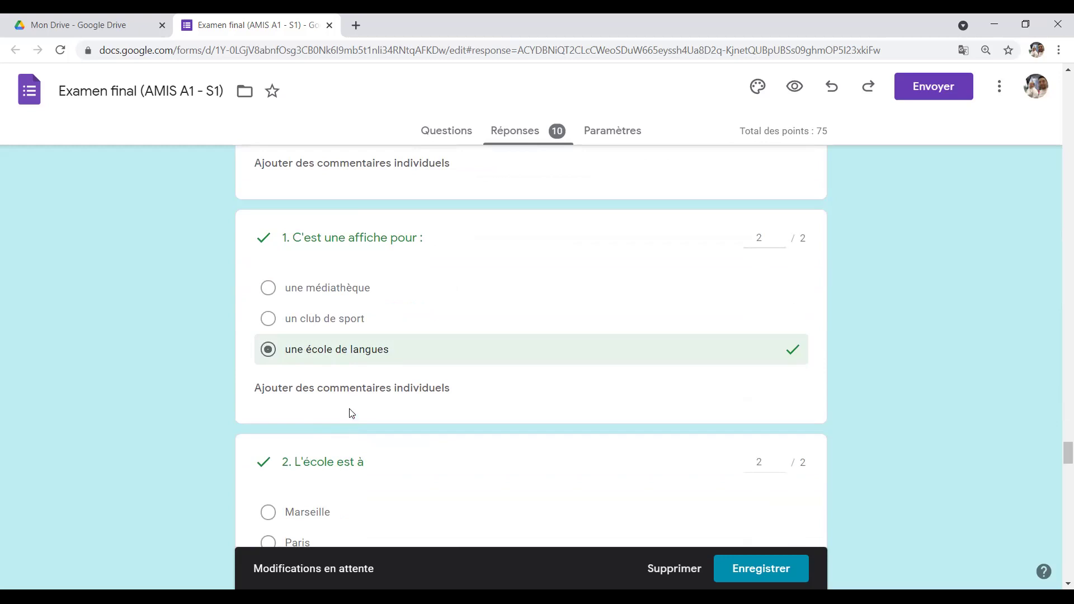
# Check the answer to question 3 about the school's courses against the key and award it 1 point.
pyautogui.scroll(-8, 348, 420)
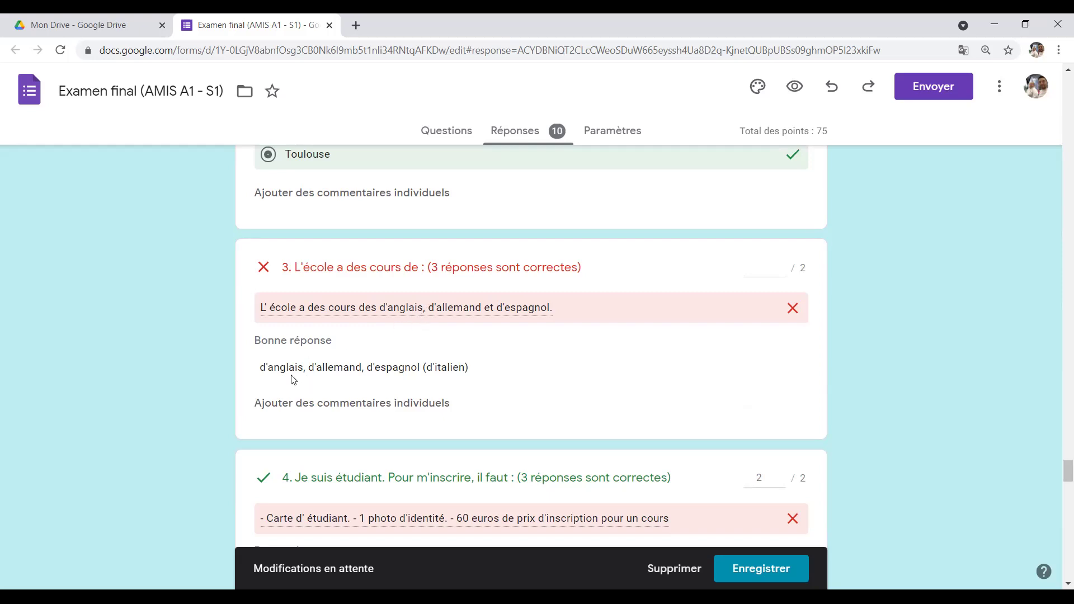
pyautogui.moveTo(261, 367); pyautogui.dragTo(468, 368)
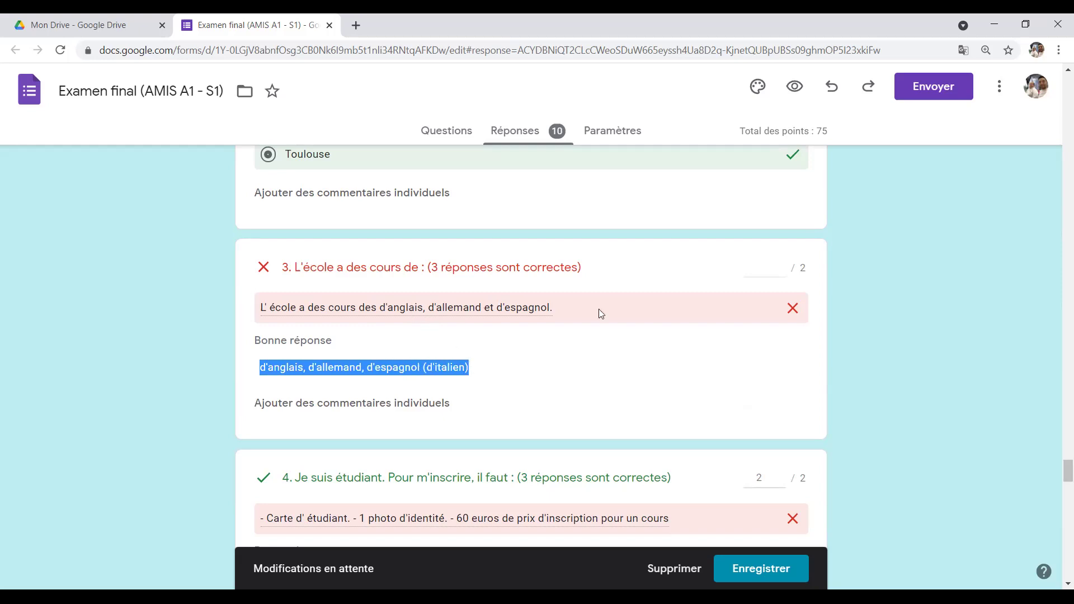
pyautogui.click(769, 268)
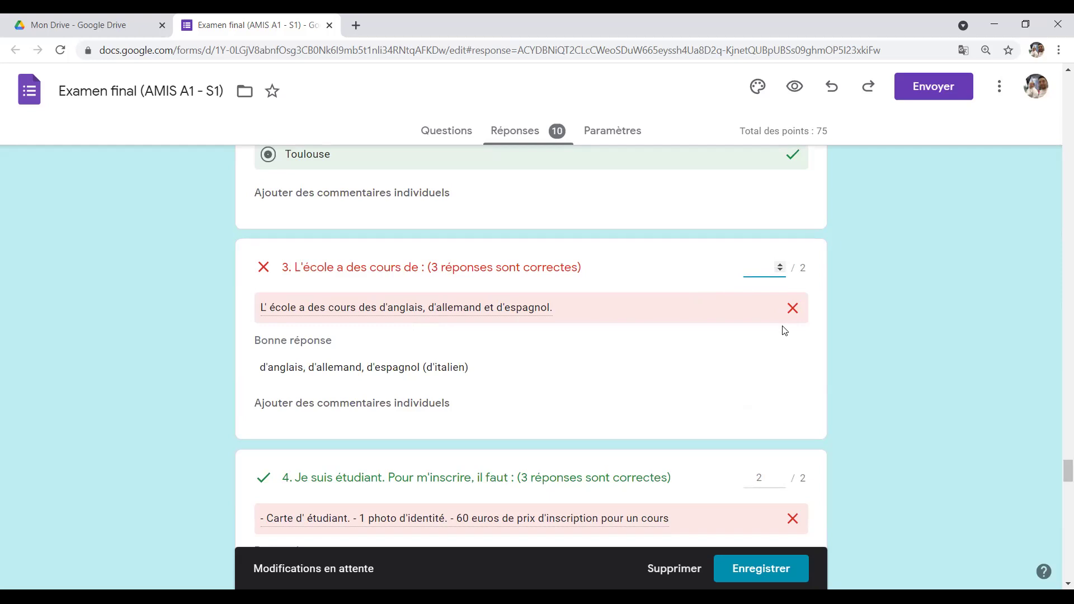
pyautogui.write('1')
# Examine "des d'" in the question 3 answer and compare it with the languages listed in the correct answer.
pyautogui.moveTo(387, 307); pyautogui.dragTo(360, 307)
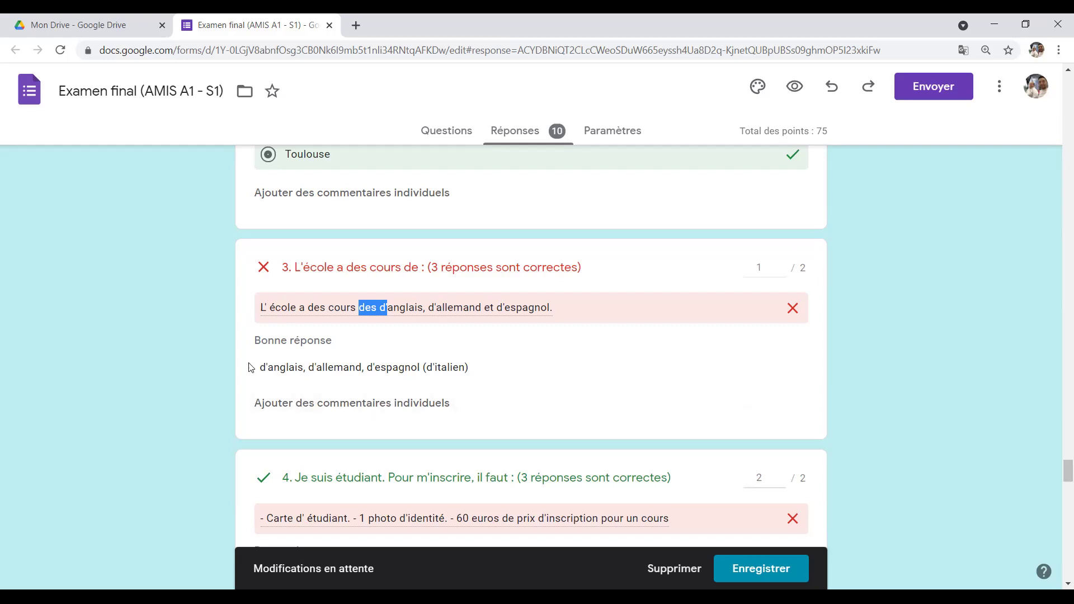
pyautogui.moveTo(262, 367); pyautogui.dragTo(422, 369)
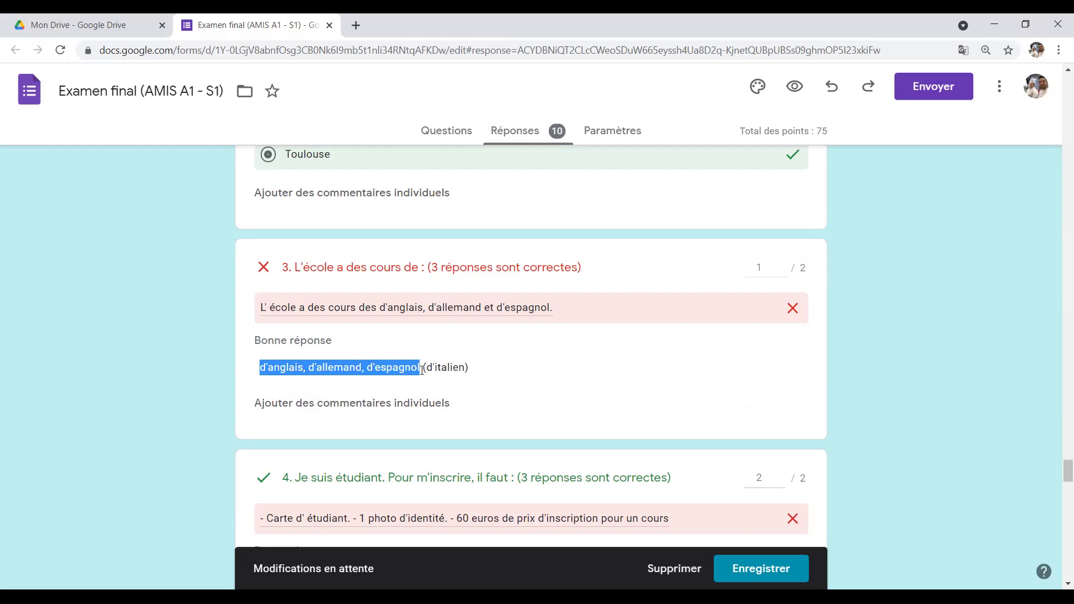
pyautogui.click(354, 382)
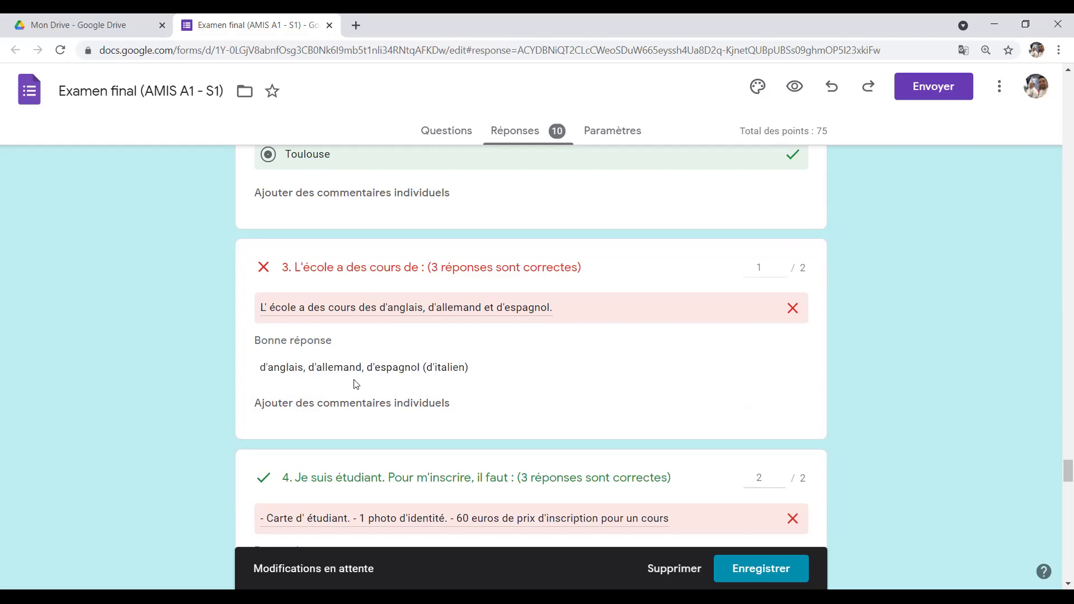
pyautogui.moveTo(312, 367); pyautogui.dragTo(476, 369)
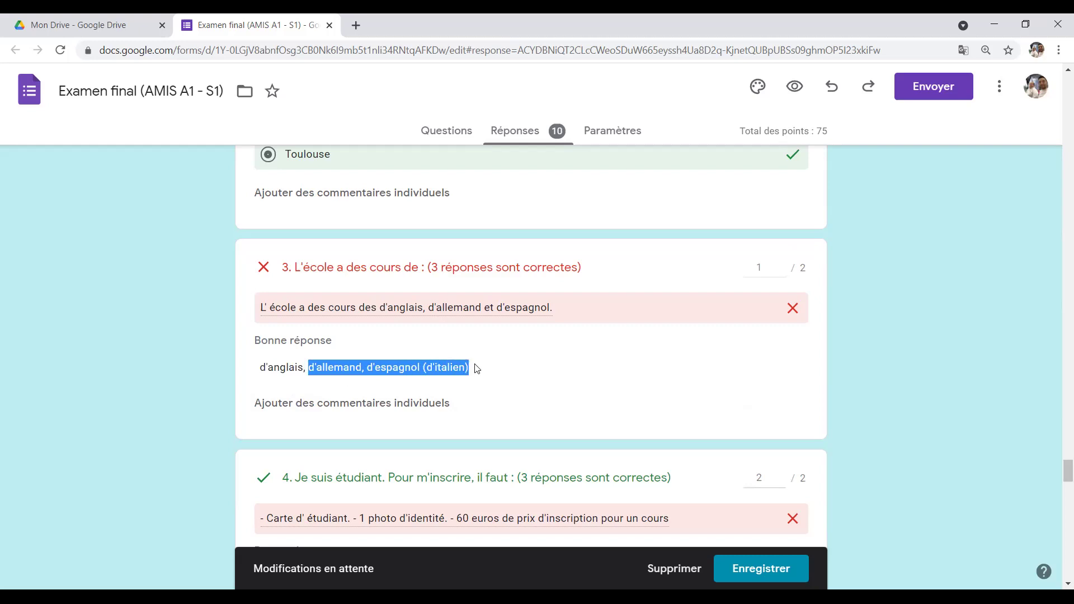
# Compare the student card, identity photo and 60 euros fee in the question 4 answer with the key, and check its score.
pyautogui.scroll(-1, 510, 350)
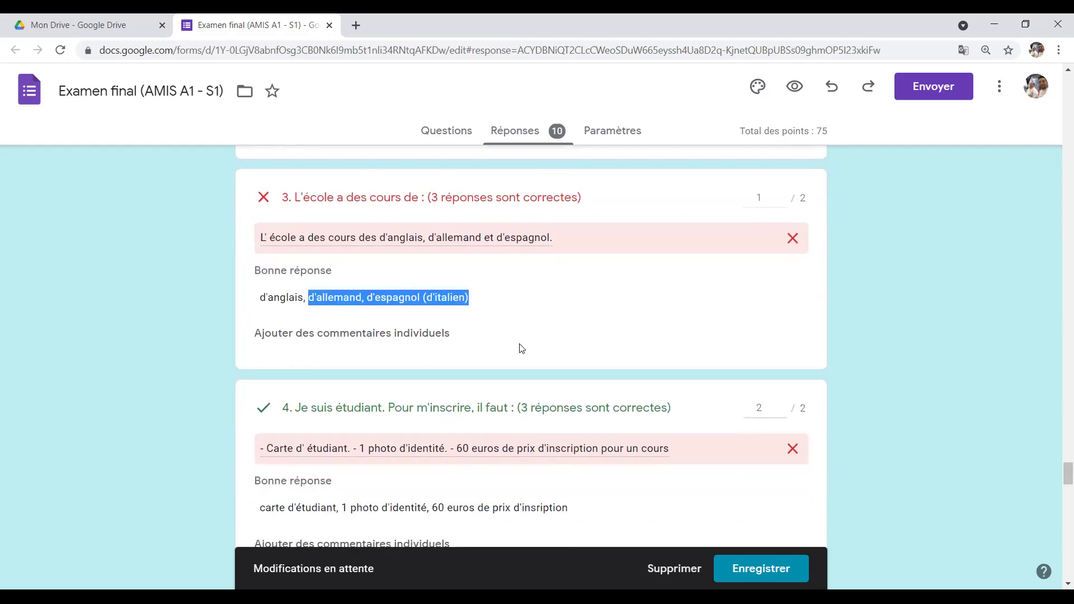
pyautogui.scroll(-1, 521, 350)
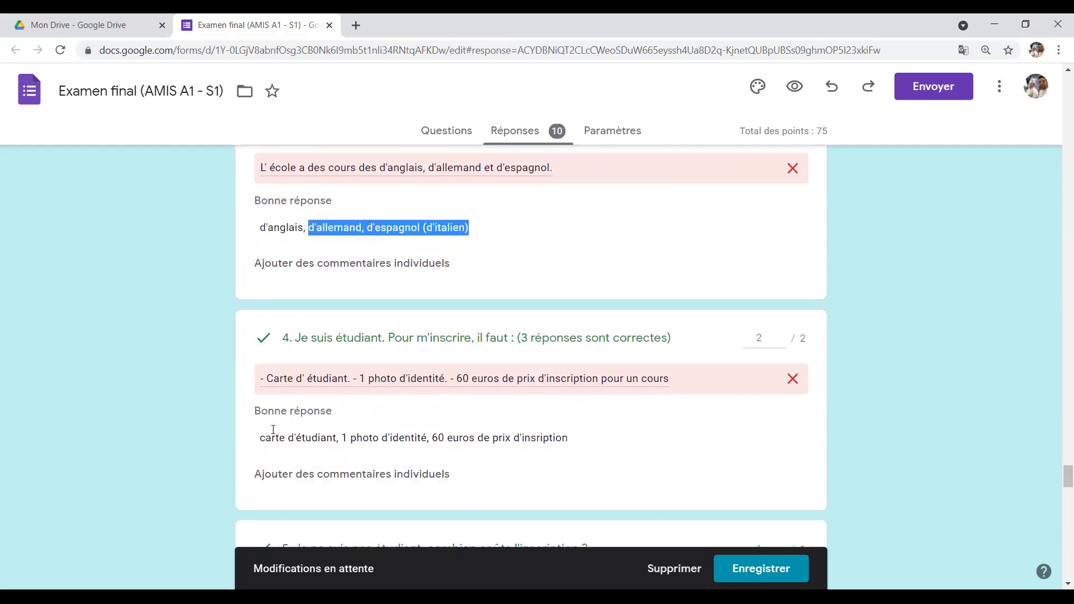
pyautogui.moveTo(276, 376); pyautogui.dragTo(339, 375)
pyautogui.moveTo(276, 438); pyautogui.dragTo(323, 438)
pyautogui.moveTo(366, 378); pyautogui.dragTo(446, 377)
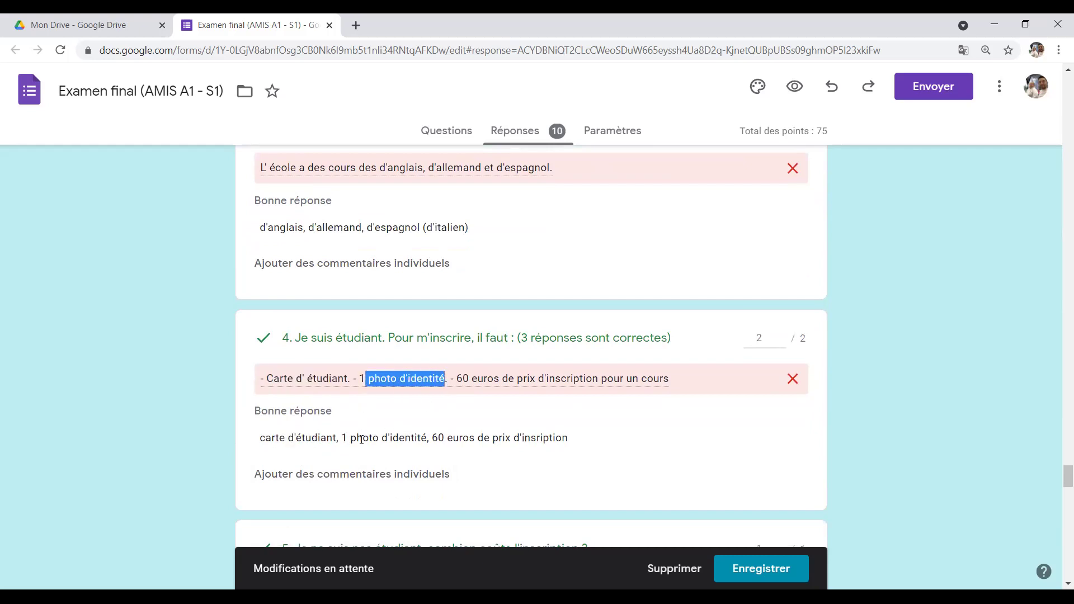
pyautogui.moveTo(362, 438); pyautogui.dragTo(410, 436)
pyautogui.moveTo(463, 379); pyautogui.dragTo(556, 379)
pyautogui.moveTo(433, 438); pyautogui.dragTo(490, 438)
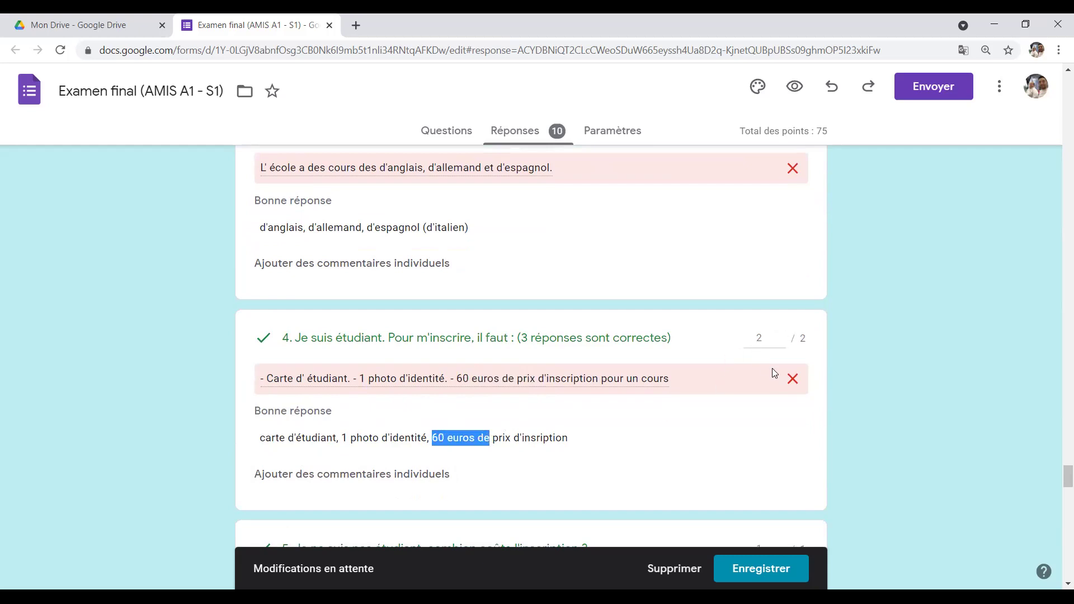
pyautogui.doubleClick(762, 338)
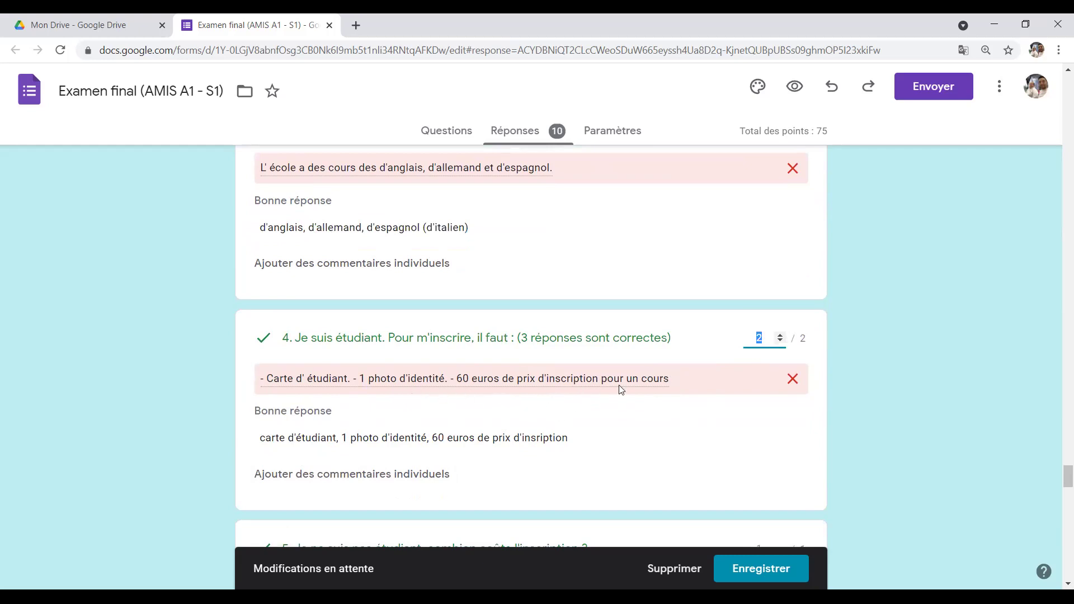
# Review the scored answer to question 5 on the registration cost, plus the question 6 heading and the numbering of 6. a).
pyautogui.scroll(-5, 415, 379)
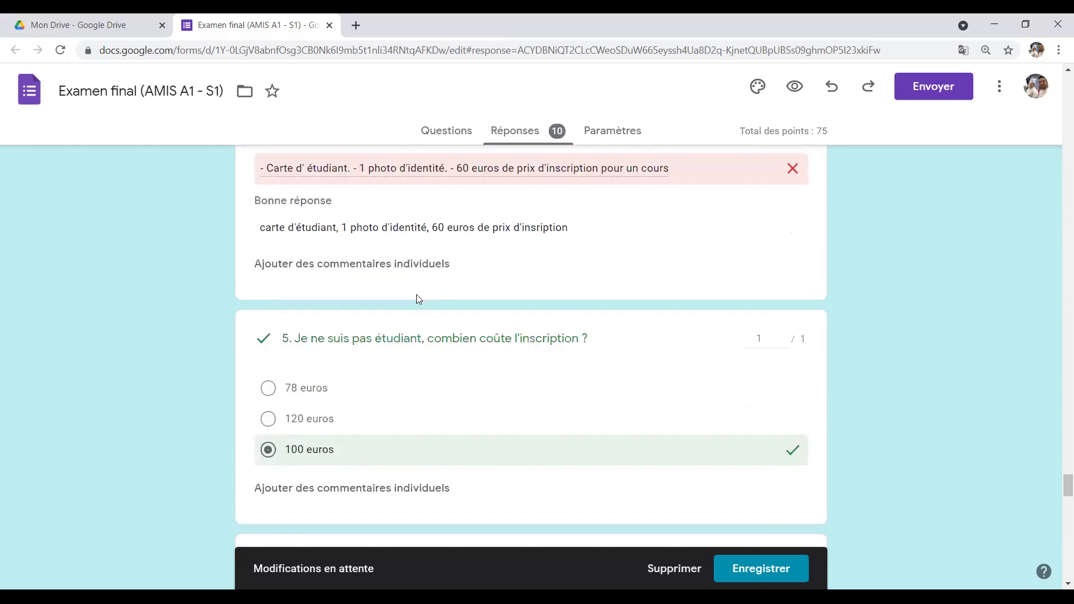
pyautogui.scroll(-5, 429, 317)
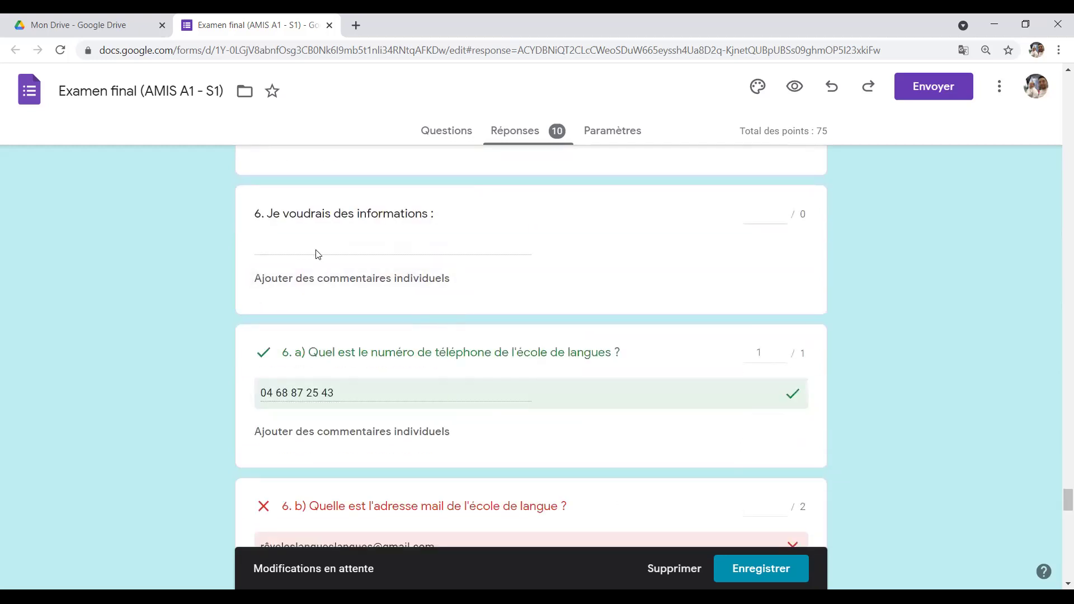
pyautogui.moveTo(282, 353); pyautogui.dragTo(307, 352)
pyautogui.moveTo(255, 213); pyautogui.dragTo(441, 218)
pyautogui.click(440, 218)
# Compare the school's e-mail address given in 6. b) with the correct answer, examining the repeated word before the @ sign.
pyautogui.scroll(-2, 369, 335)
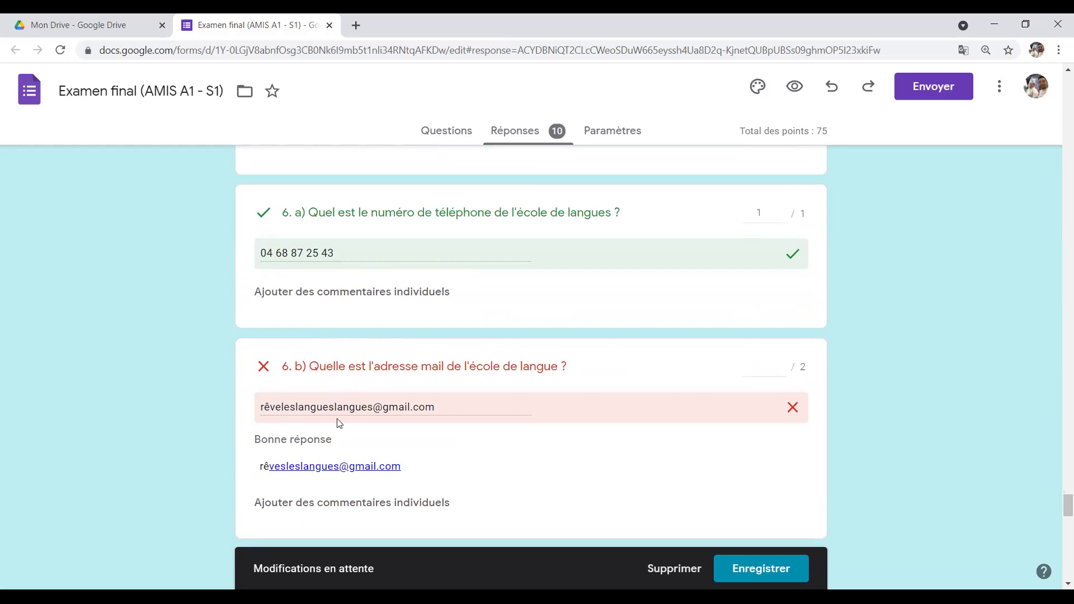
pyautogui.moveTo(372, 408); pyautogui.dragTo(298, 409)
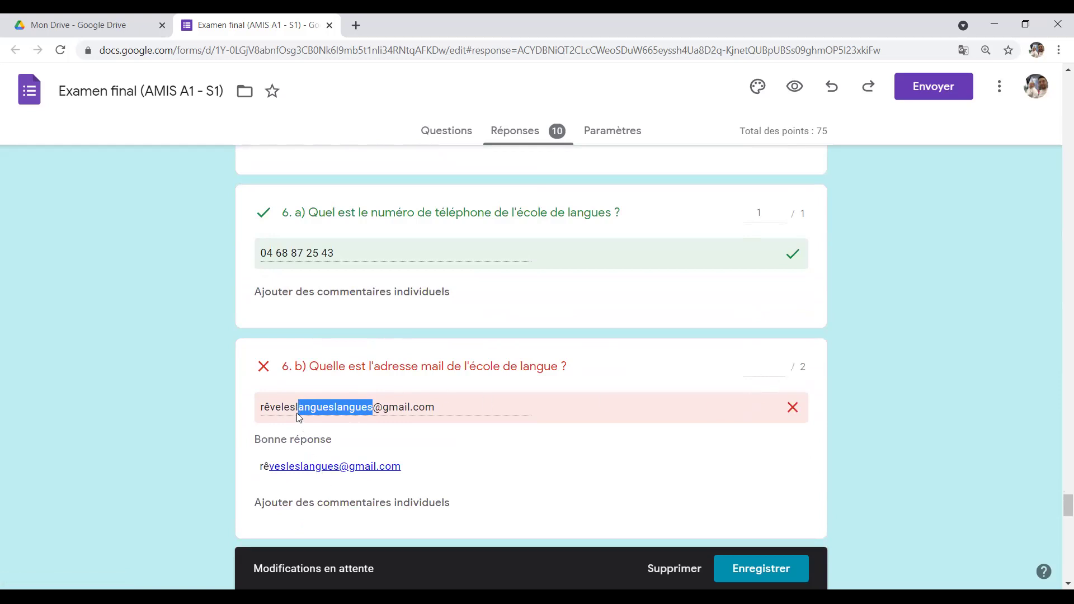
pyautogui.scroll(-1, 418, 358)
# Review Activité 1's sports club registration form and read the student's entries from Prénom to Adresse.
pyautogui.scroll(-7, 286, 310)
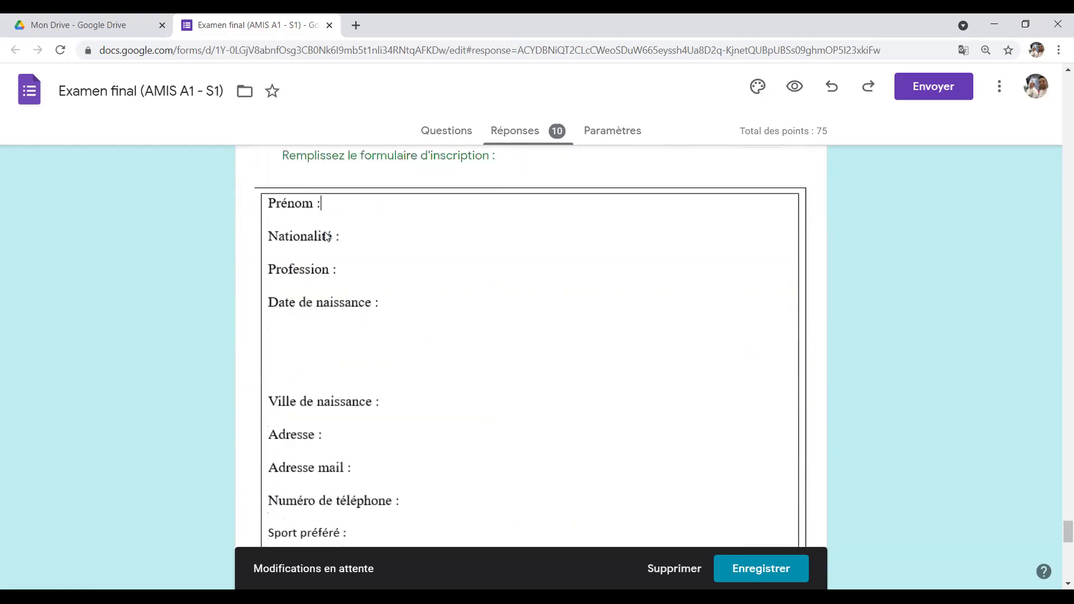
pyautogui.scroll(-4, 388, 288)
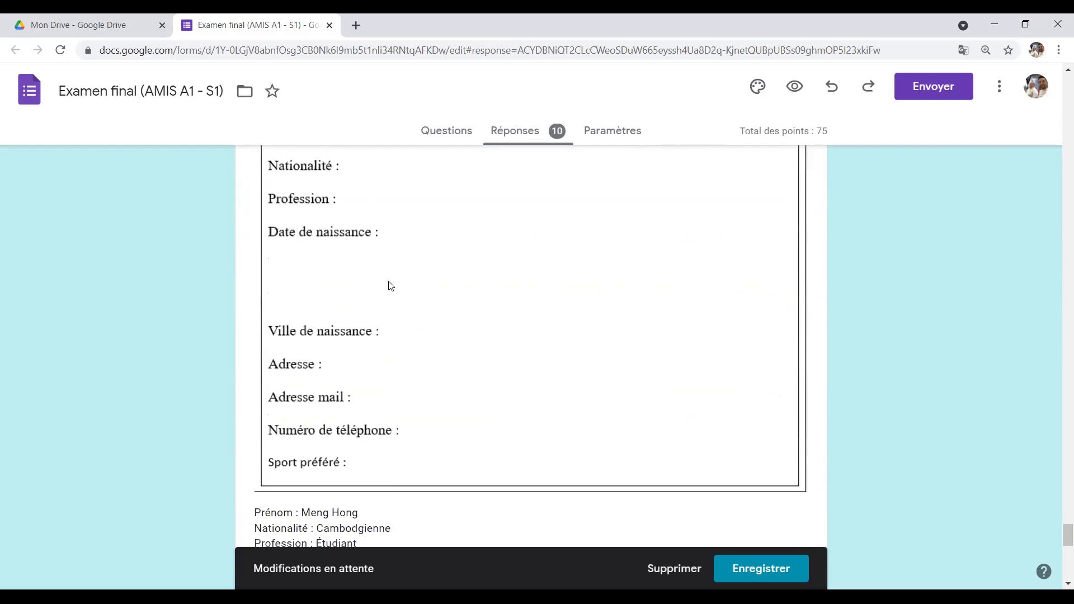
pyautogui.scroll(5, 390, 279)
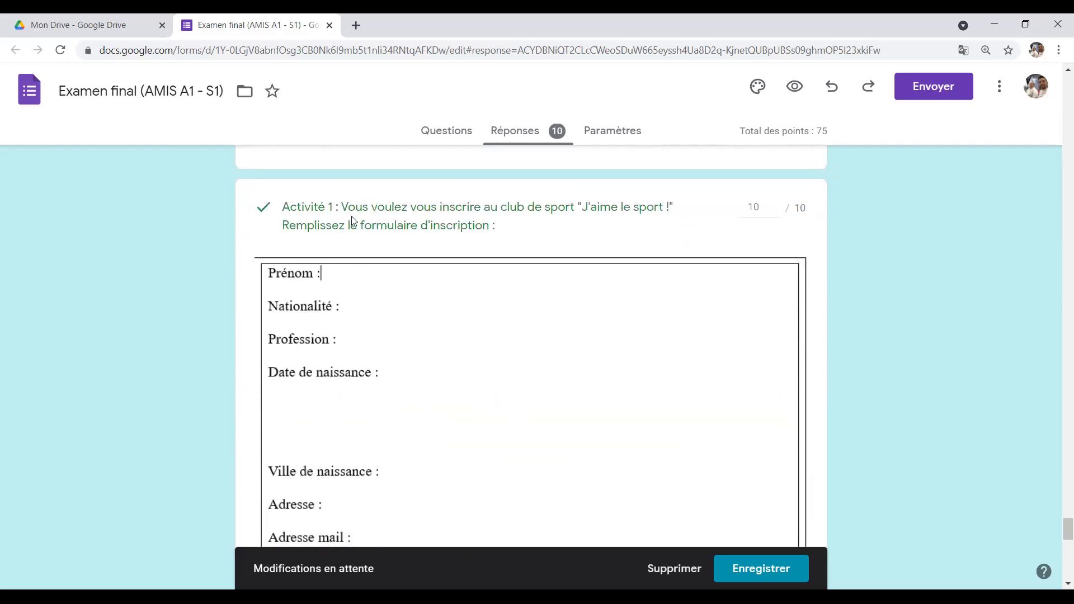
pyautogui.scroll(-1, 361, 268)
pyautogui.scroll(-2, 363, 248)
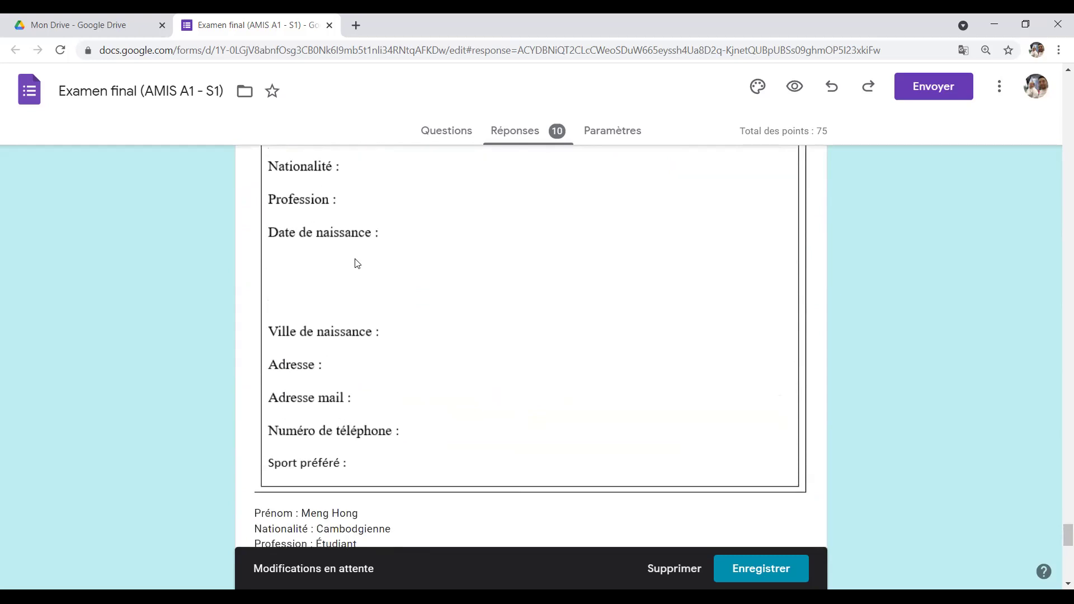
pyautogui.scroll(-4, 354, 263)
pyautogui.moveTo(256, 305); pyautogui.dragTo(678, 388)
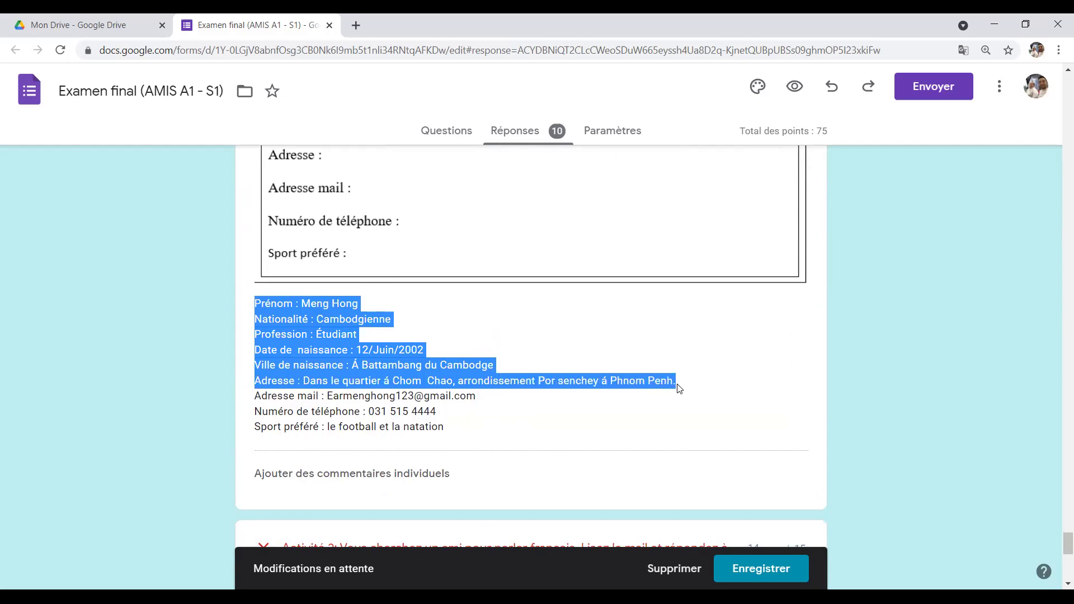
pyautogui.click(388, 380)
# Examine the accented prepositions in the Adresse entry and the initial letters of the Adresse mail entry in Activité 1.
pyautogui.scroll(7, 666, 407)
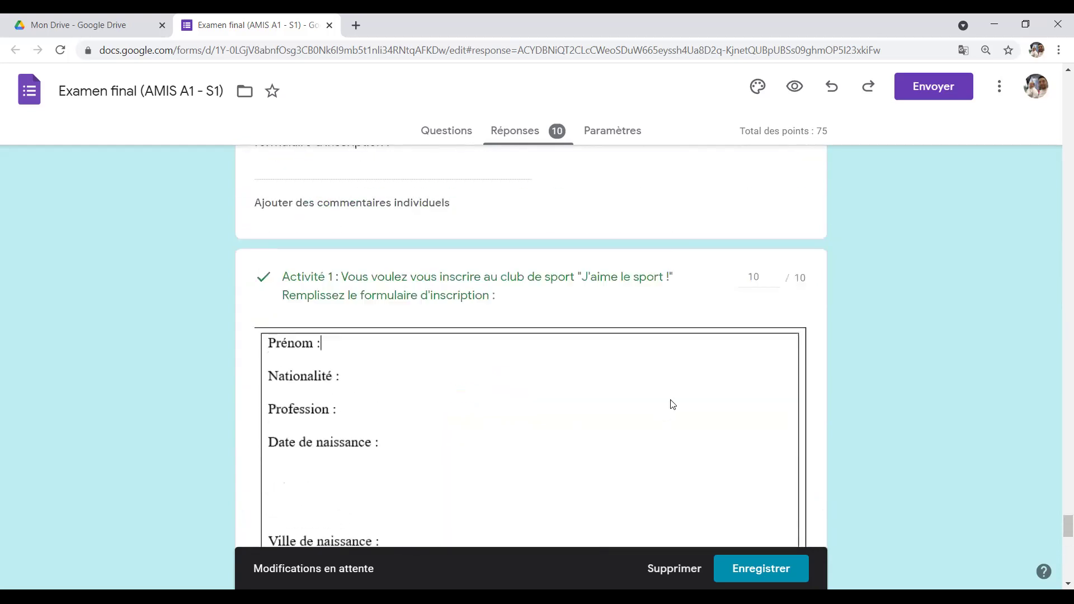
pyautogui.scroll(-5, 556, 397)
pyautogui.scroll(-4, 515, 390)
pyautogui.scroll(2, 425, 380)
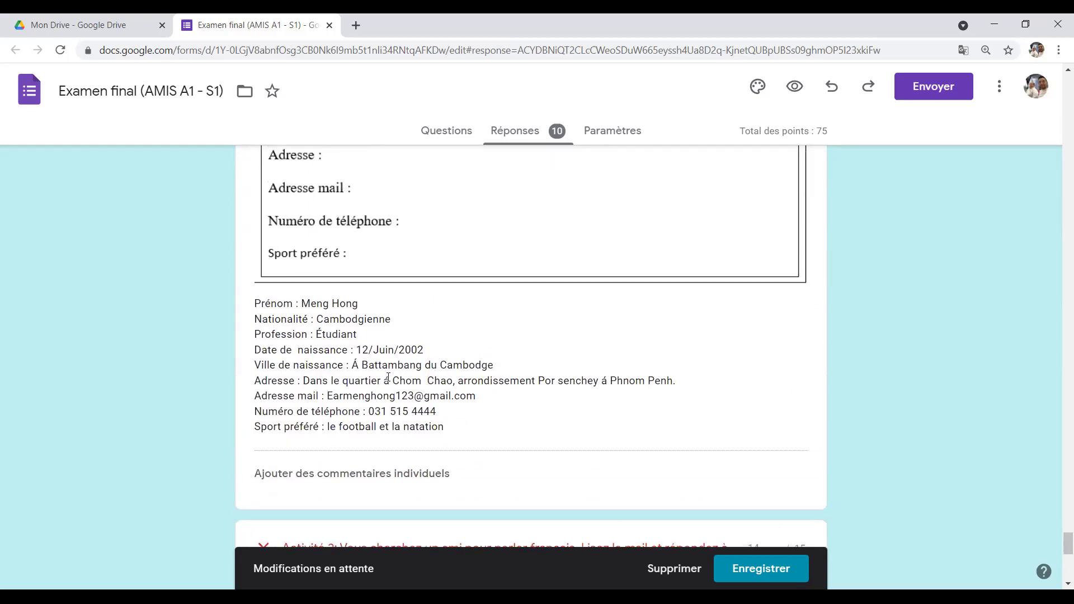
pyautogui.doubleClick(387, 381)
pyautogui.doubleClick(605, 383)
pyautogui.moveTo(337, 395); pyautogui.dragTo(327, 395)
pyautogui.moveTo(334, 396); pyautogui.dragTo(339, 396)
# Check the score of Activité 1 against the student's complete form entries, from Prénom to Sport préféré.
pyautogui.scroll(9, 743, 354)
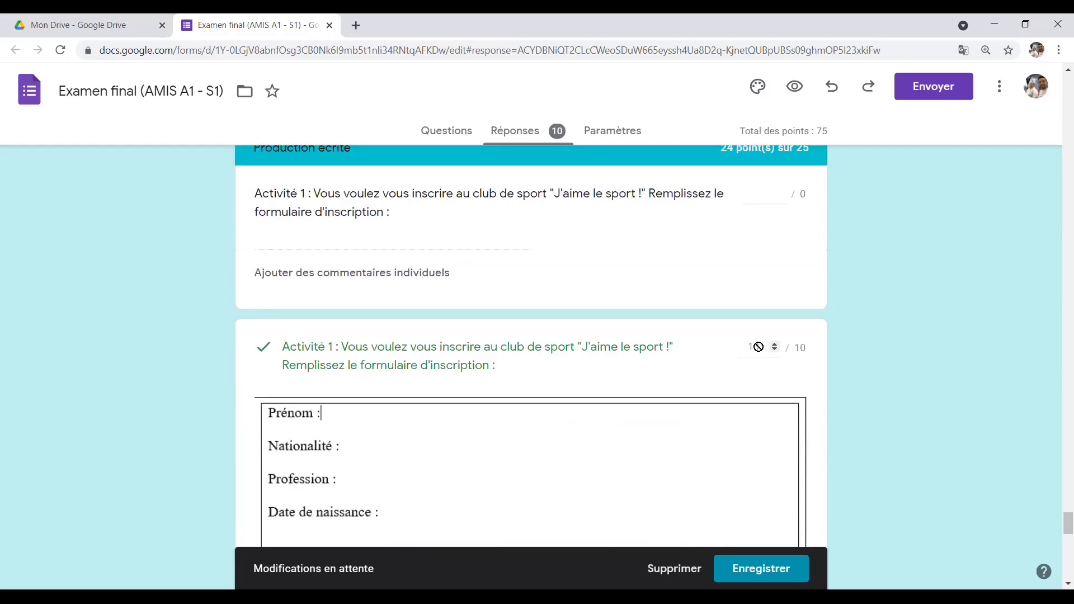
pyautogui.click(753, 348)
pyautogui.scroll(-2, 755, 359)
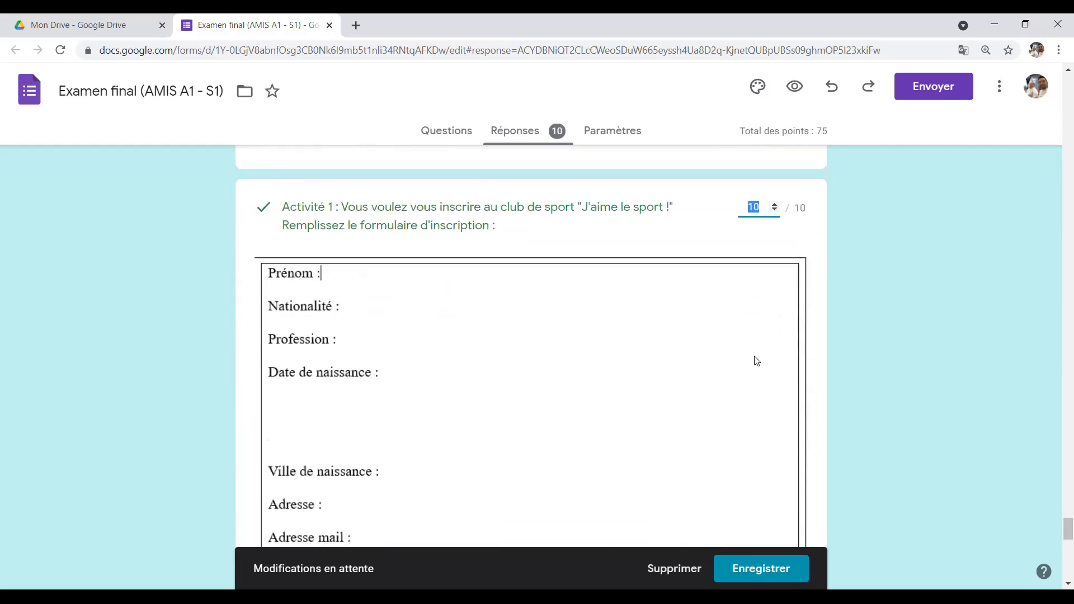
pyautogui.scroll(-7, 753, 362)
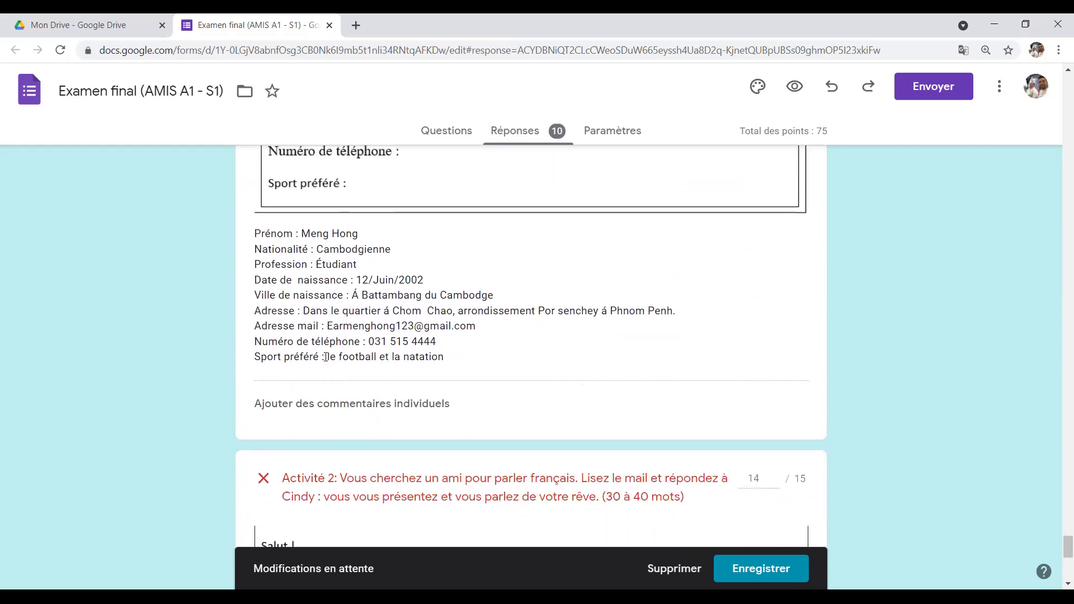
pyautogui.scroll(1, 322, 357)
pyautogui.moveTo(255, 303); pyautogui.dragTo(447, 426)
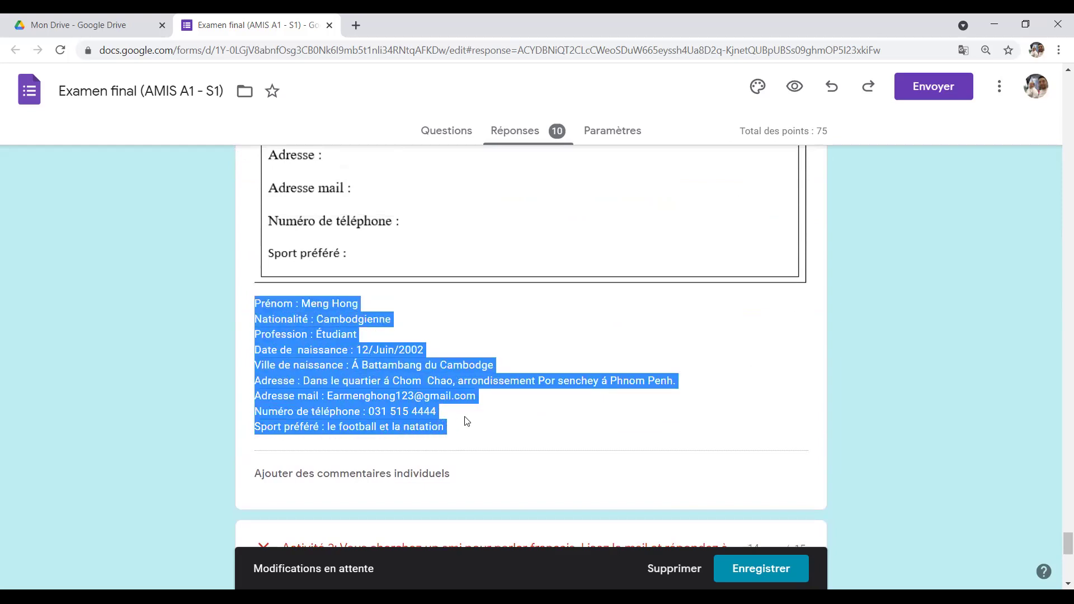
# Read the model mail and instructions of Activité 2 together with the student's written reply.
pyautogui.scroll(-1, 467, 420)
pyautogui.scroll(-5, 466, 421)
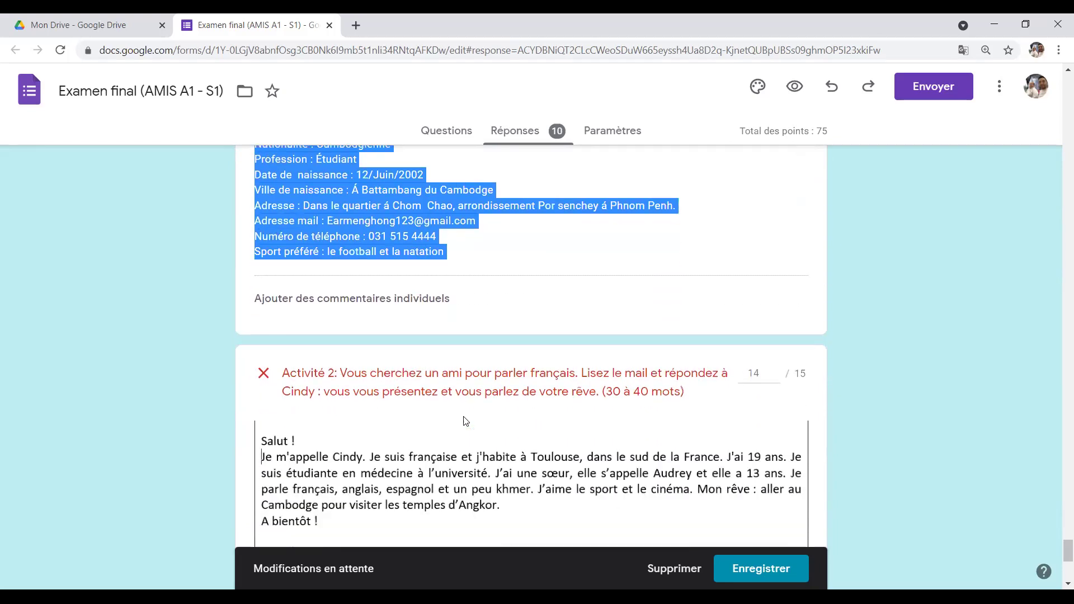
pyautogui.scroll(-2, 349, 332)
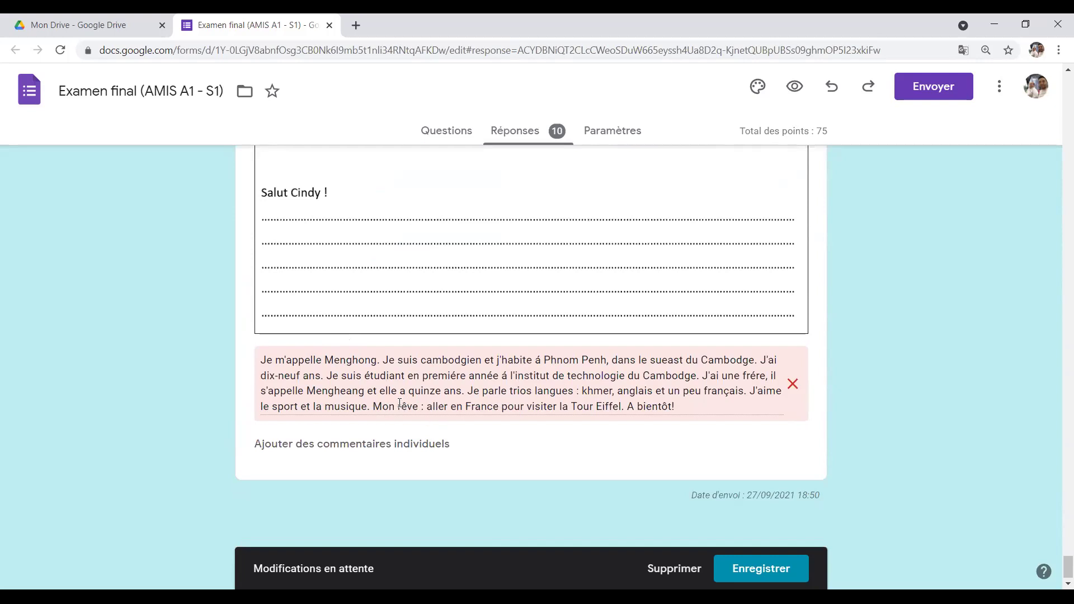
pyautogui.scroll(4, 401, 402)
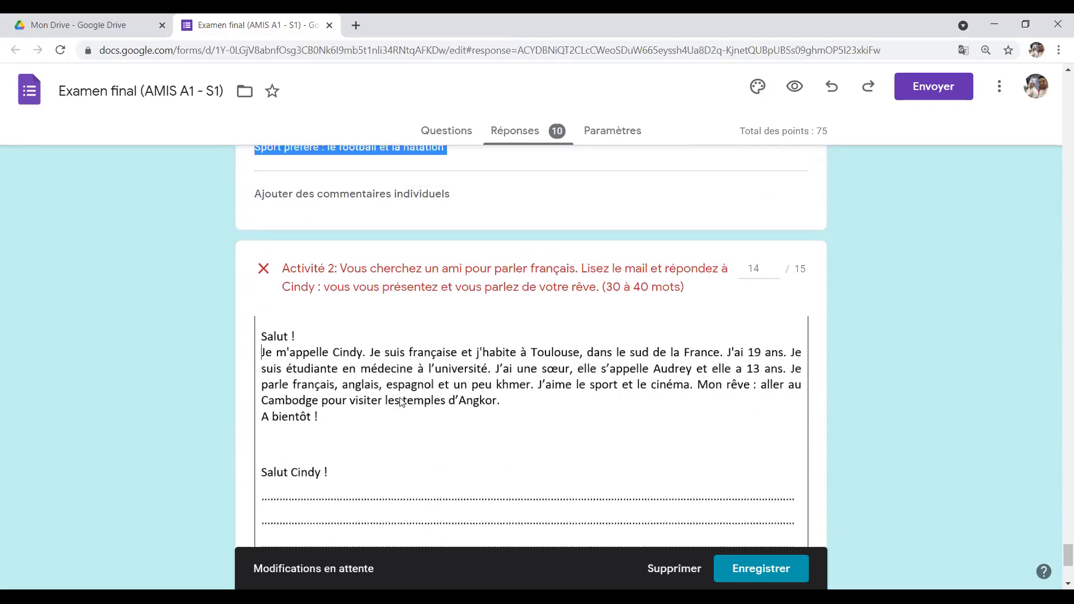
pyautogui.scroll(-1, 402, 403)
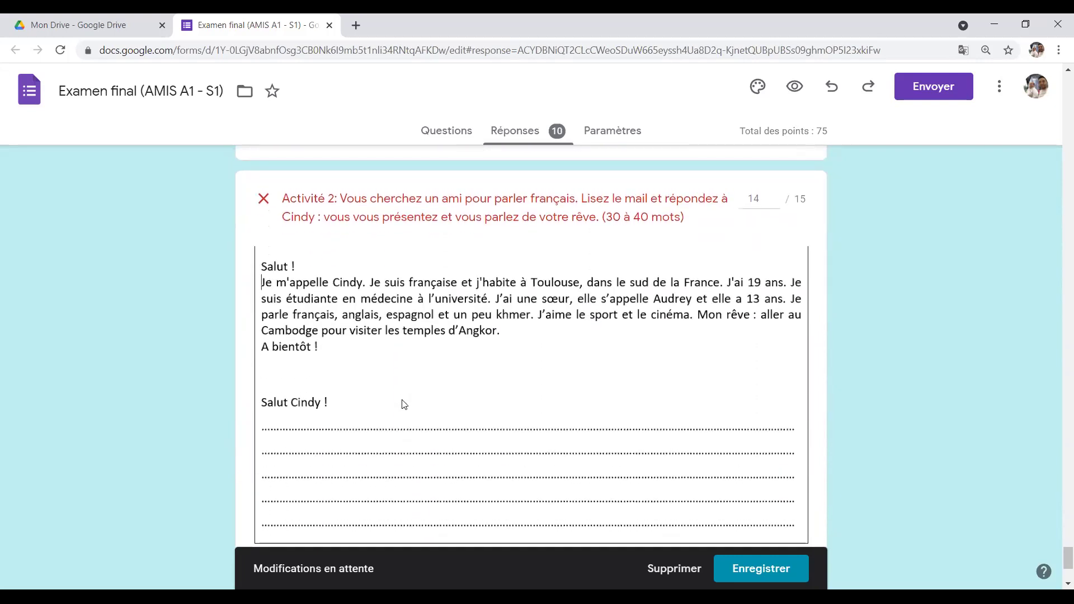
pyautogui.scroll(-3, 404, 404)
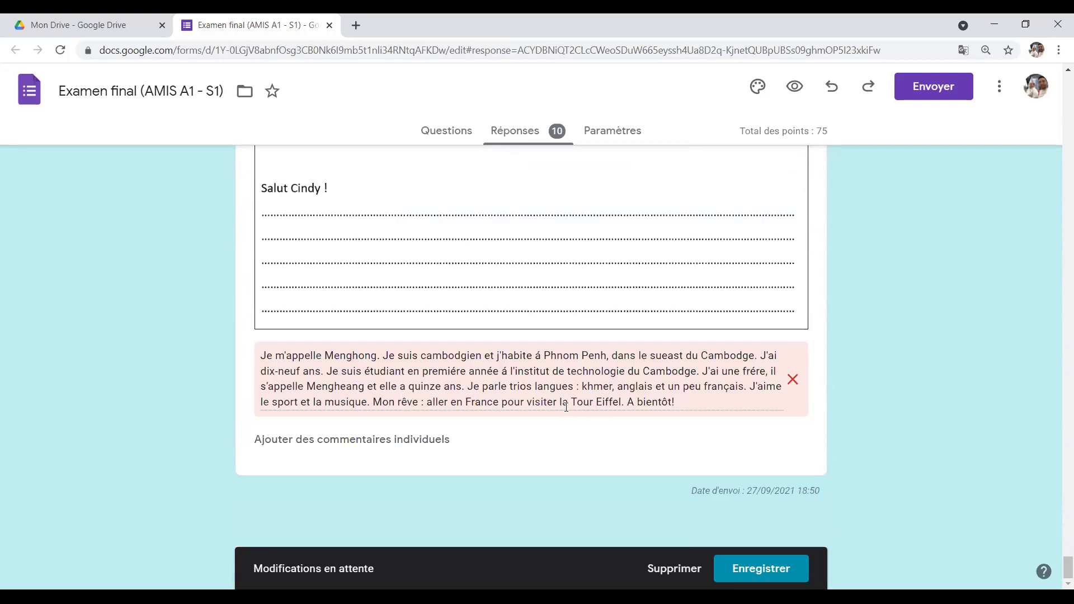
# Examine "une frére" in the student's sibling sentence and compare it with the sister sentence in the model mail.
pyautogui.moveTo(703, 372); pyautogui.dragTo(520, 385)
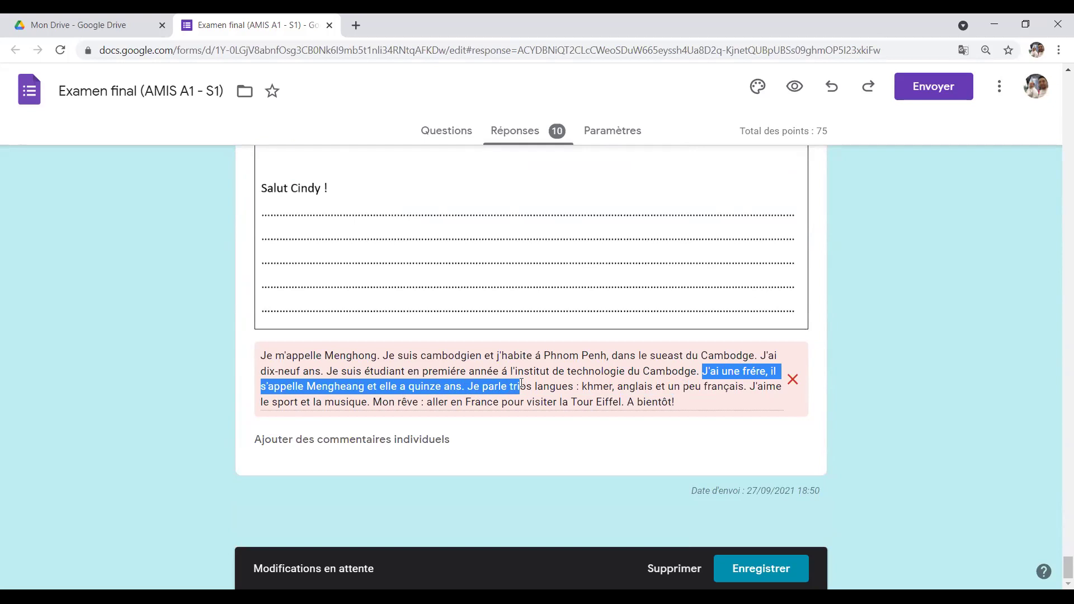
pyautogui.moveTo(721, 372); pyautogui.dragTo(766, 372)
pyautogui.scroll(5, 713, 381)
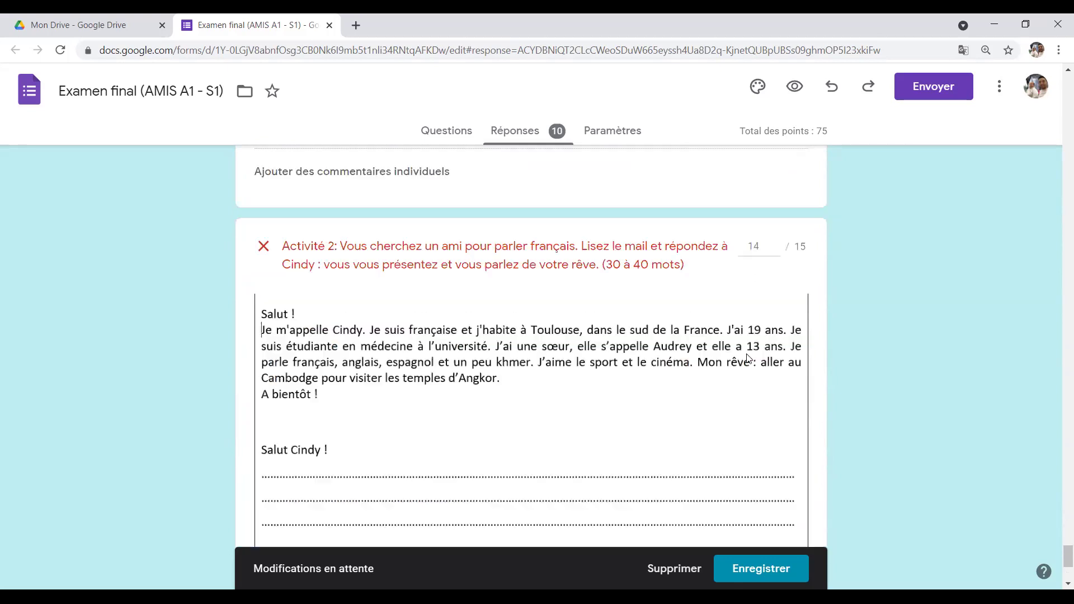
pyautogui.scroll(-5, 721, 376)
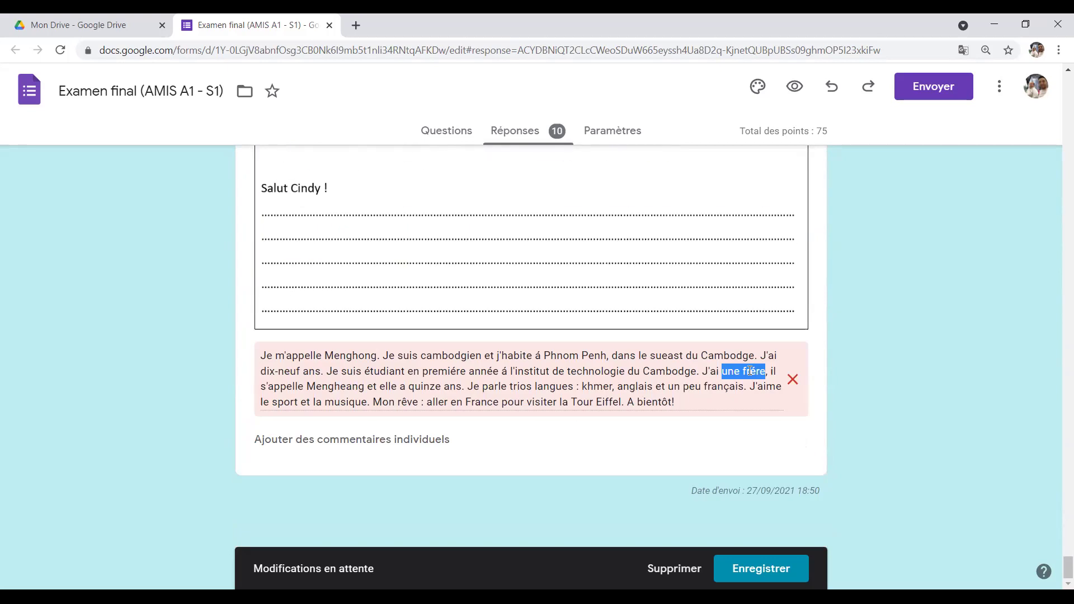
# Examine the accents in "á" and "premiére" and the sibling sentence in the student's Activité 2 reply.
pyautogui.click(725, 385)
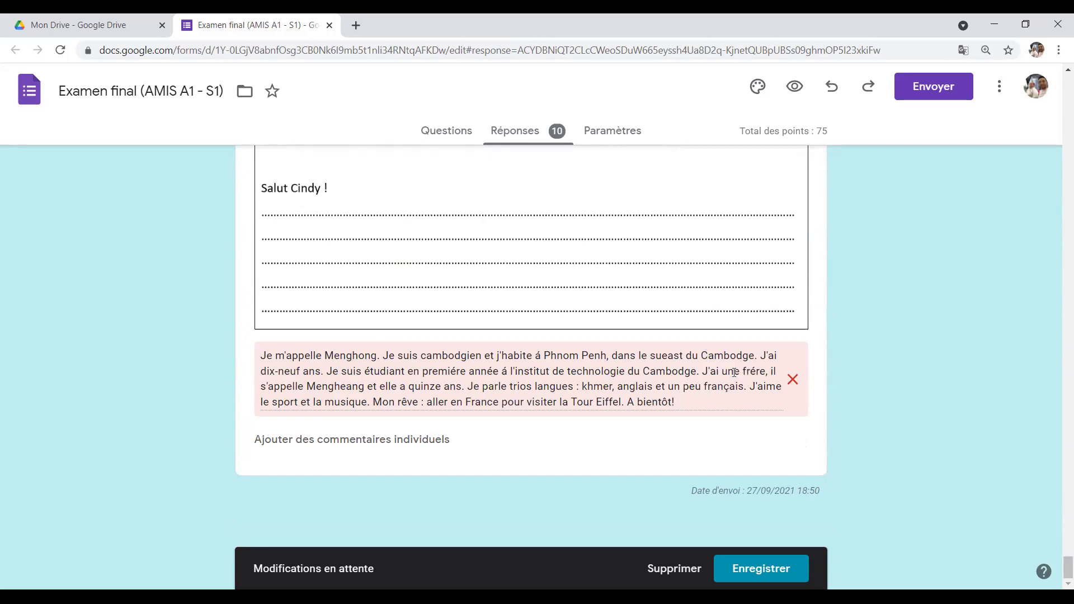
pyautogui.doubleClick(504, 372)
pyautogui.moveTo(457, 372); pyautogui.dragTo(451, 371)
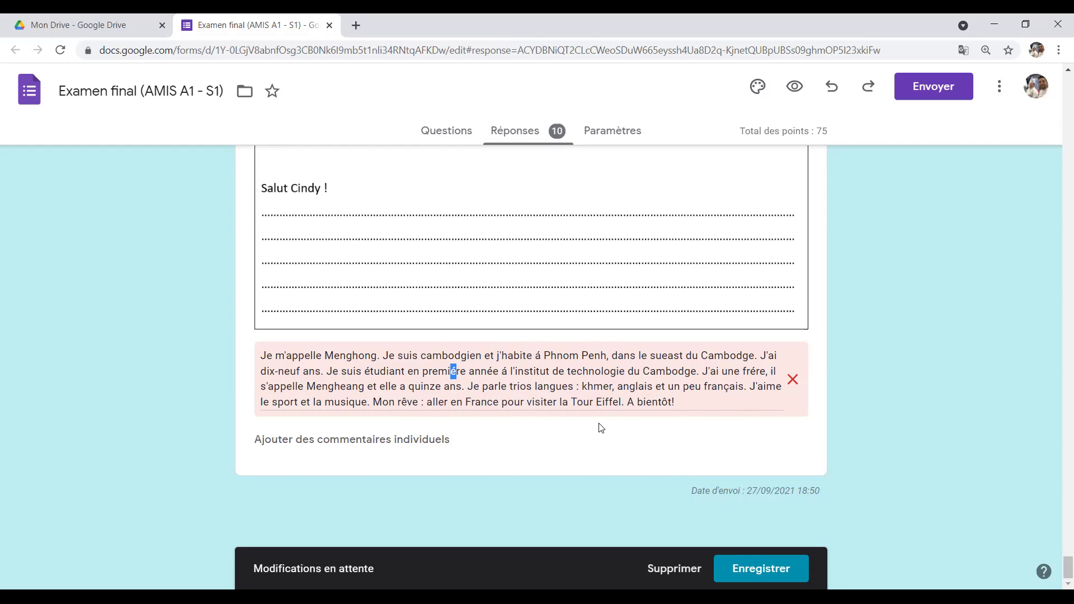
pyautogui.click(680, 401)
pyautogui.moveTo(704, 371); pyautogui.dragTo(363, 390)
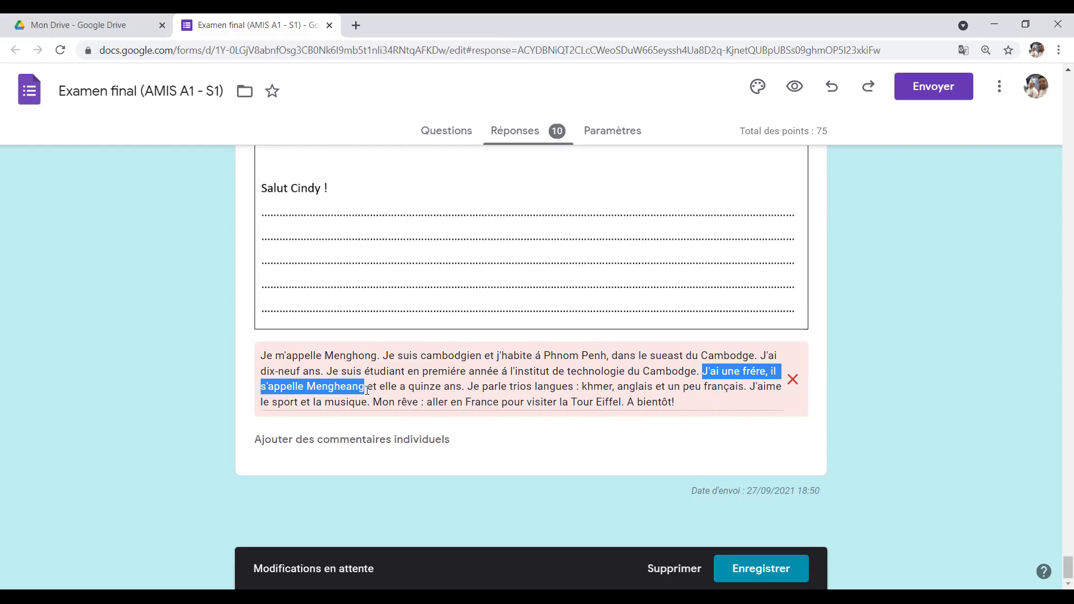
# Save the pending grading changes and check the student's total score at the start of the response.
pyautogui.click(774, 571)
pyautogui.scroll(-10, 662, 401)
pyautogui.scroll(-20, 1059, 274)
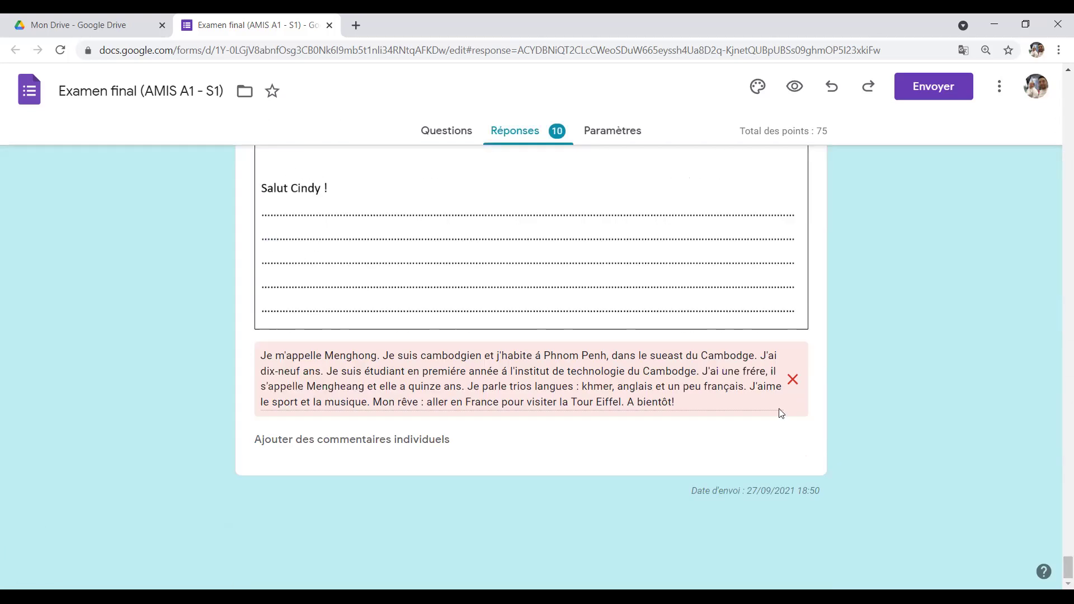
pyautogui.scroll(4, 612, 368)
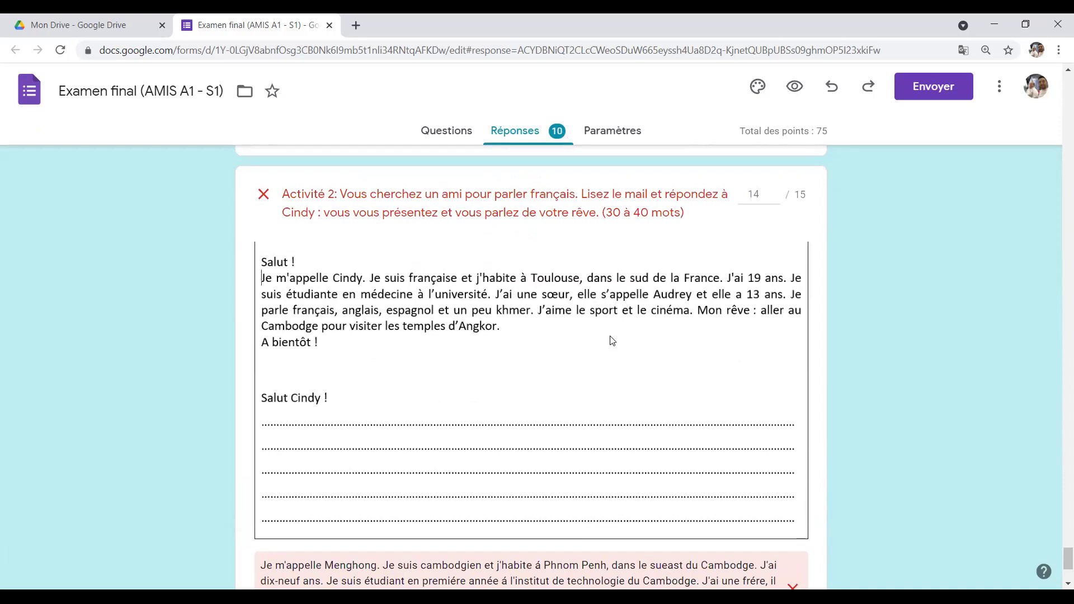
pyautogui.scroll(-1, 612, 340)
pyautogui.scroll(20, 610, 341)
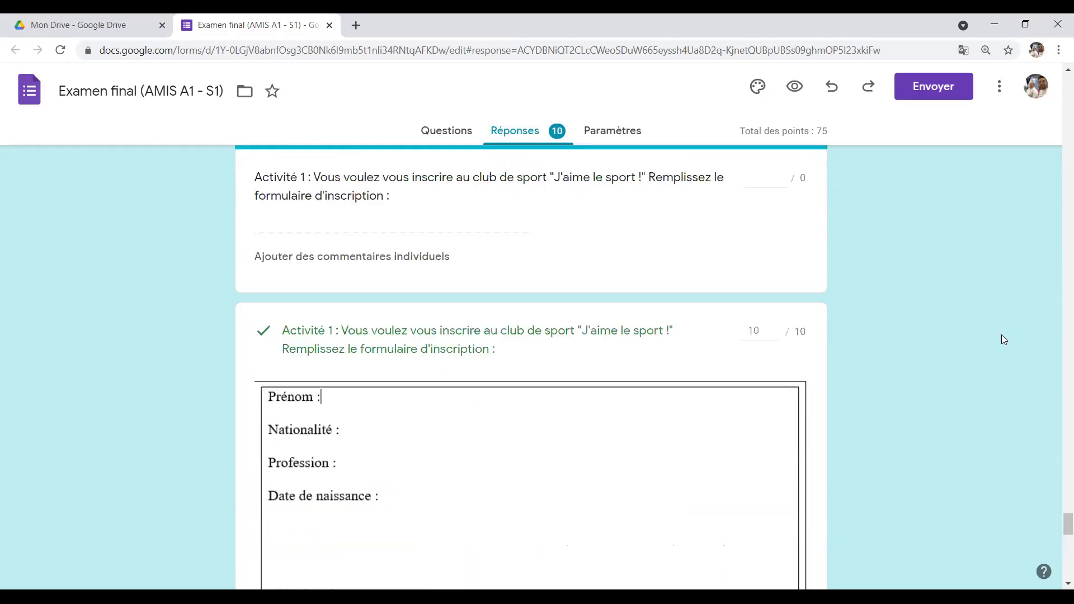
pyautogui.scroll(20, 1059, 502)
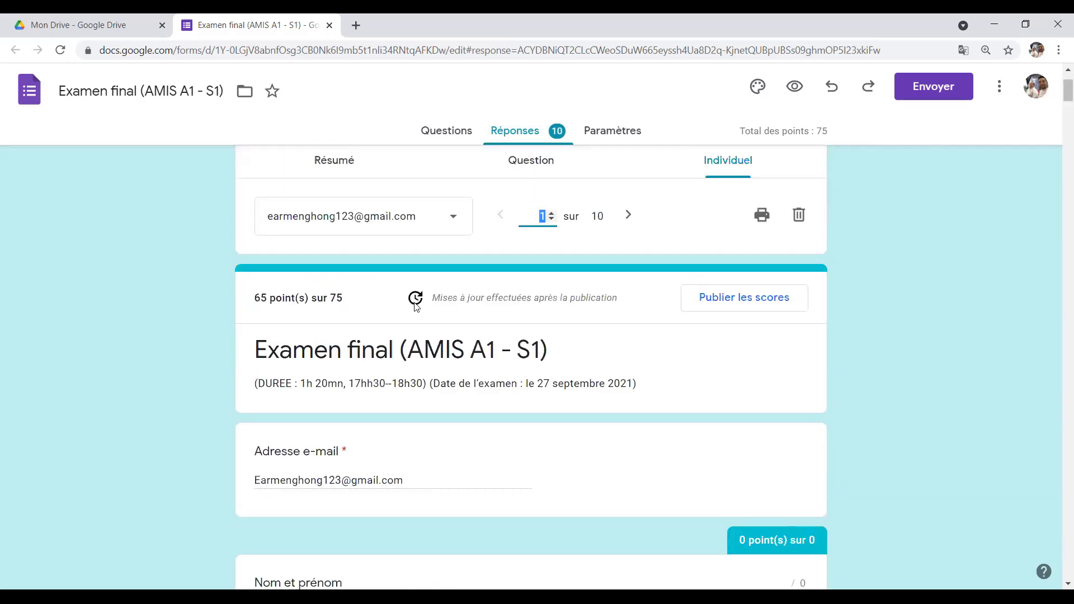
pyautogui.scroll(2, 473, 250)
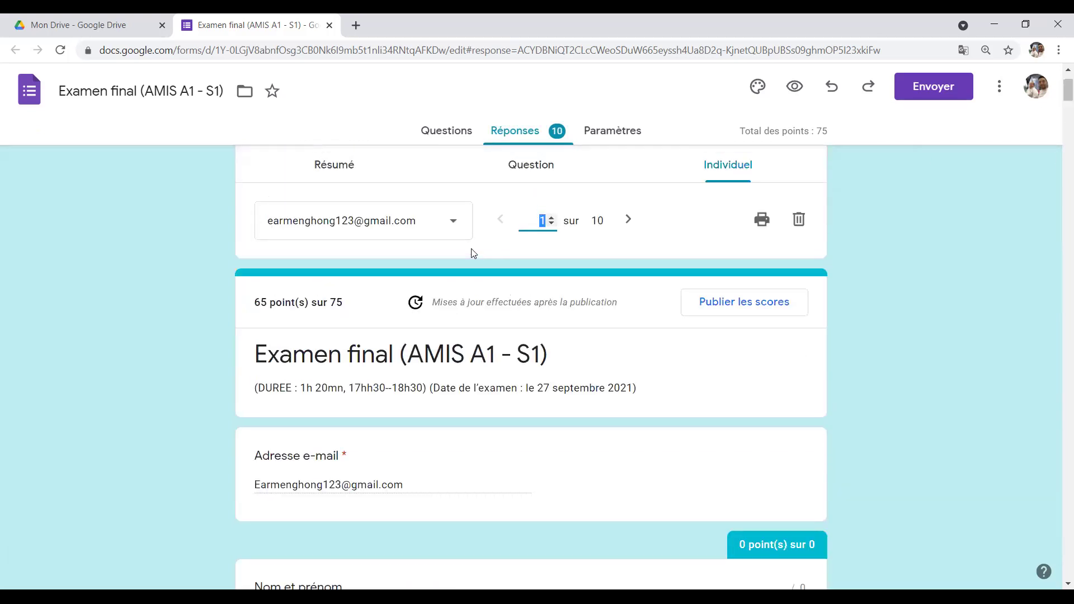
# Switch to the ninth individual response using the list of respondents' e-mail addresses.
pyautogui.click(452, 326)
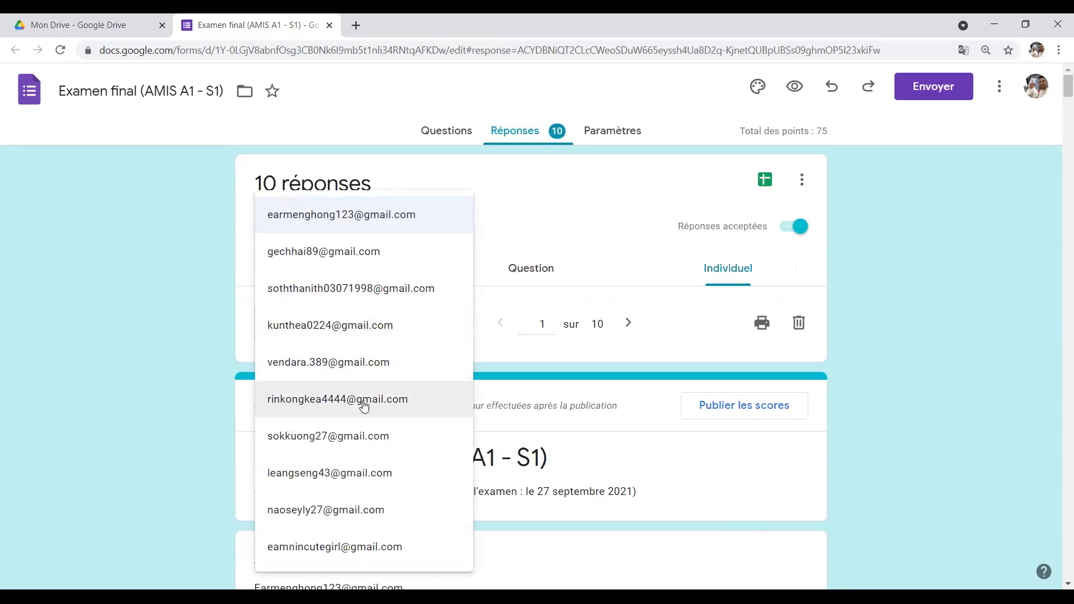
pyautogui.scroll(-4, 358, 464)
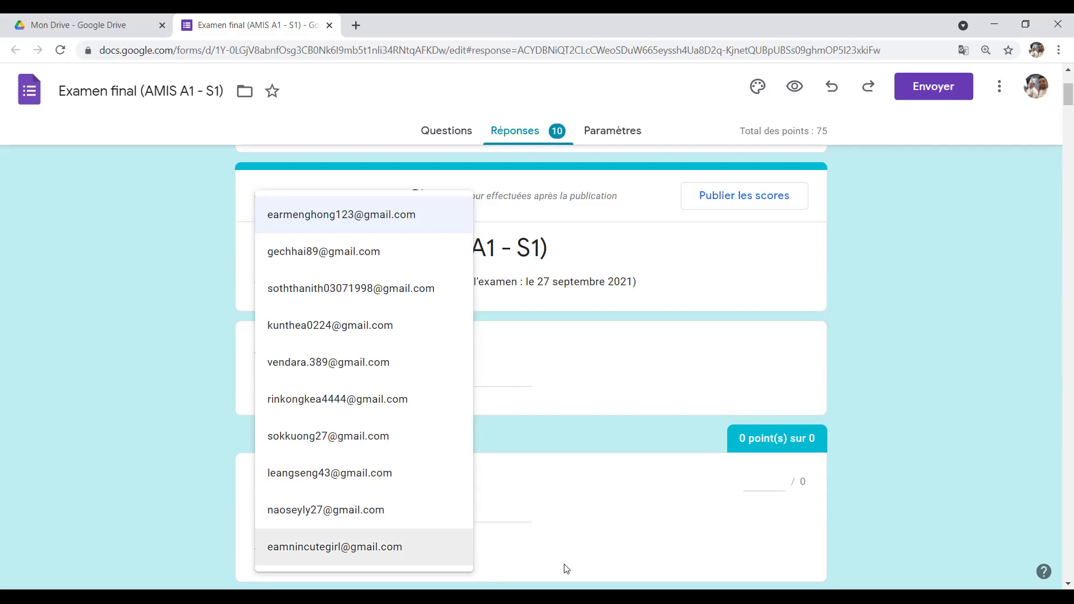
pyautogui.click(358, 517)
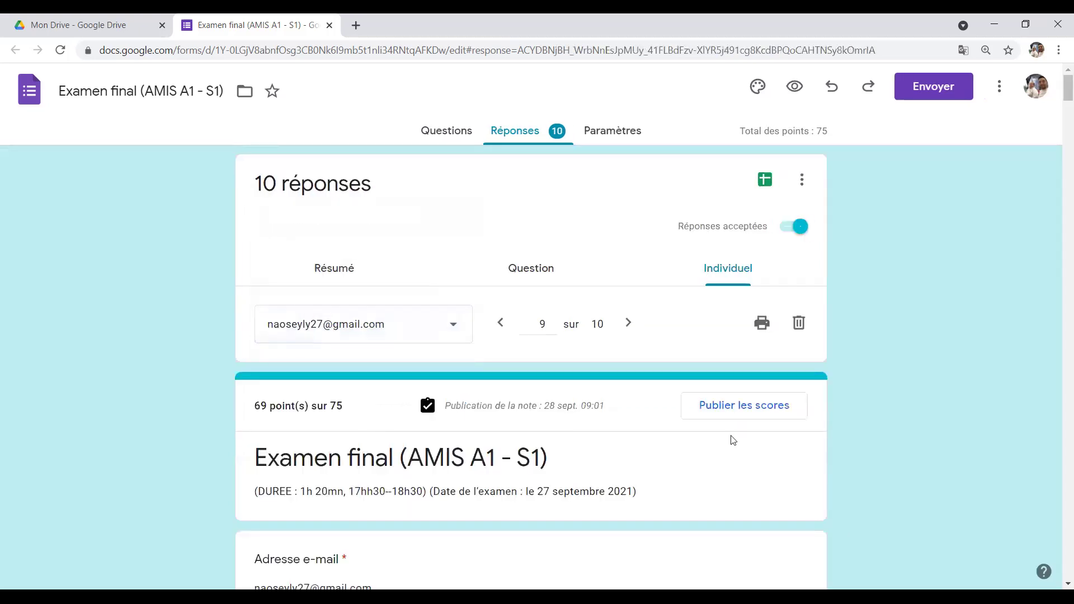
# Examine the submission time of the ninth response and compare its Activité 2 reply and score with the model mail.
pyautogui.moveTo(1068, 84); pyautogui.dragTo(1068, 566)
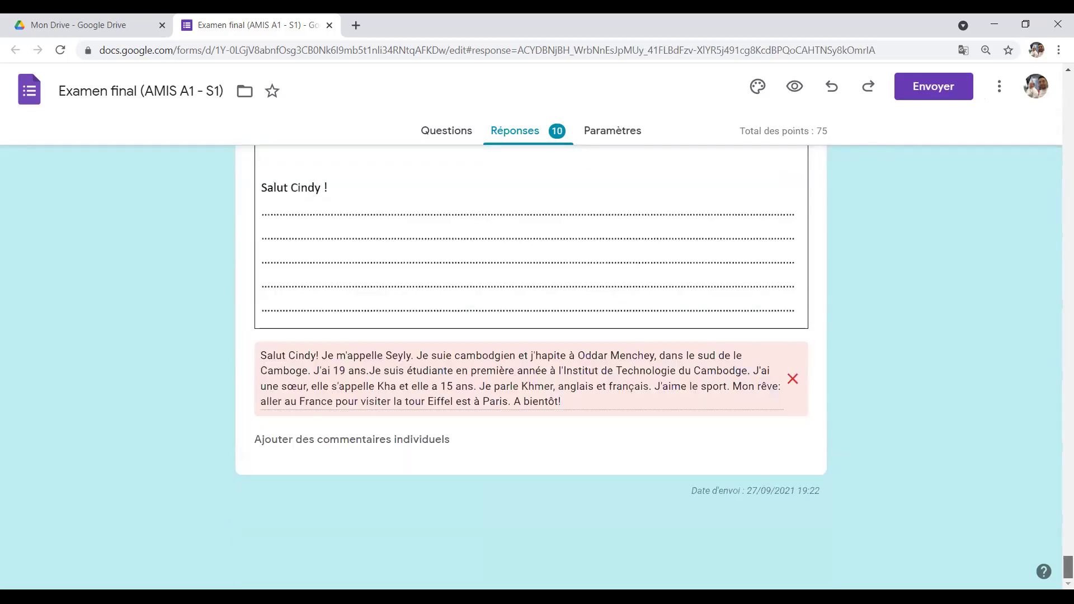
pyautogui.moveTo(818, 490); pyautogui.dragTo(800, 491)
pyautogui.scroll(1, 565, 427)
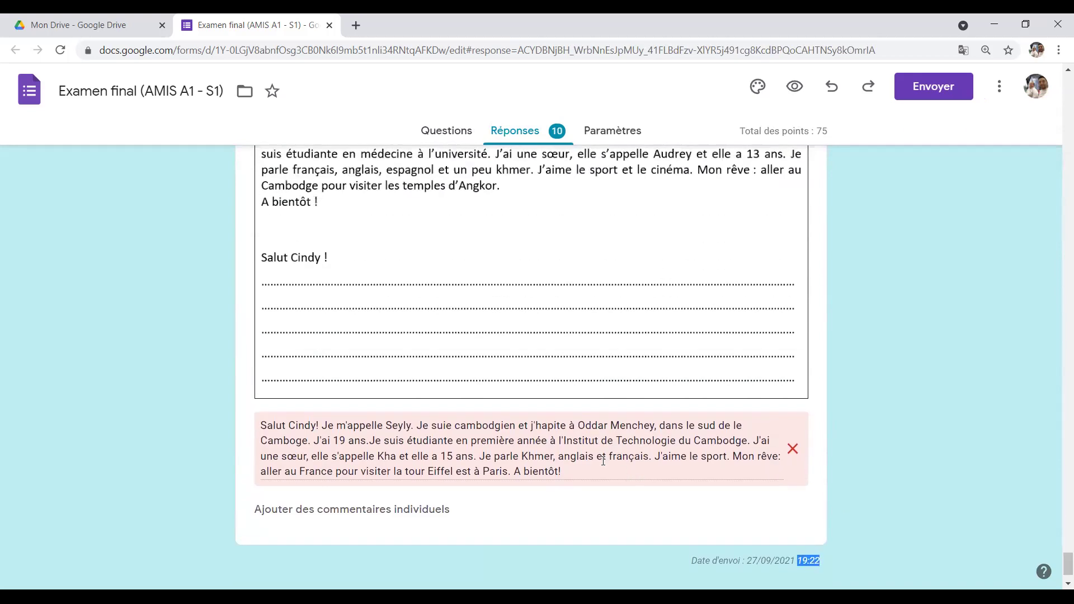
pyautogui.scroll(2, 659, 458)
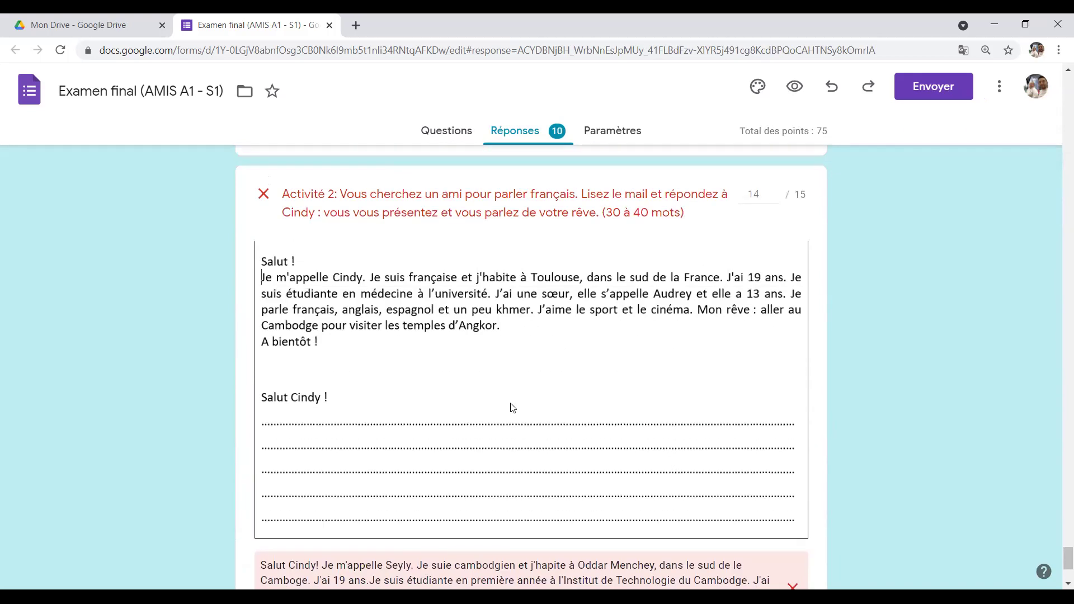
pyautogui.scroll(-2, 504, 411)
pyautogui.scroll(-1, 441, 422)
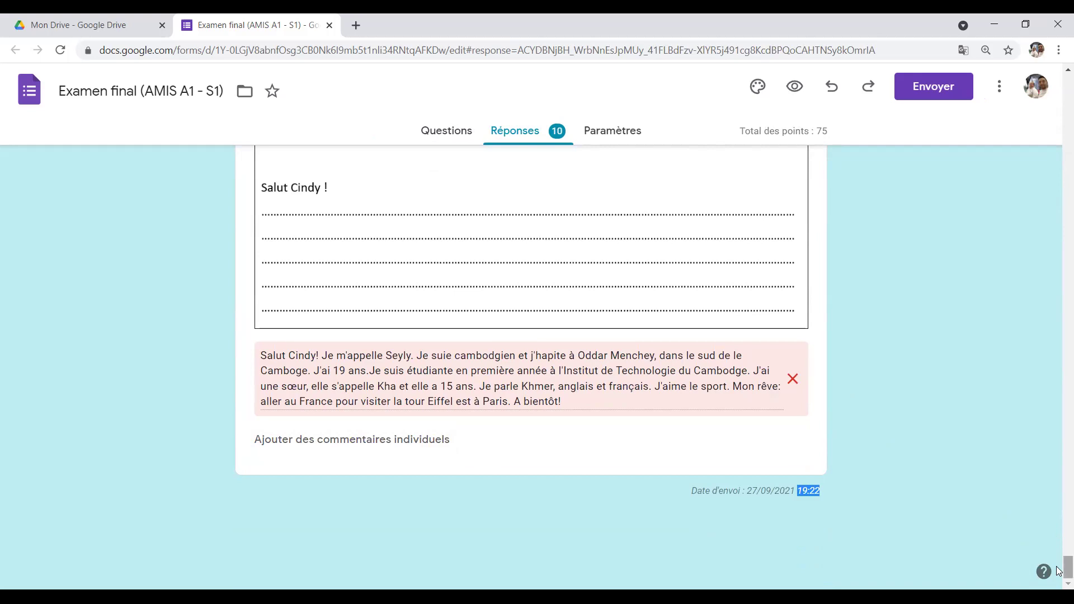
pyautogui.scroll(1, 1059, 577)
pyautogui.scroll(-1, 1058, 577)
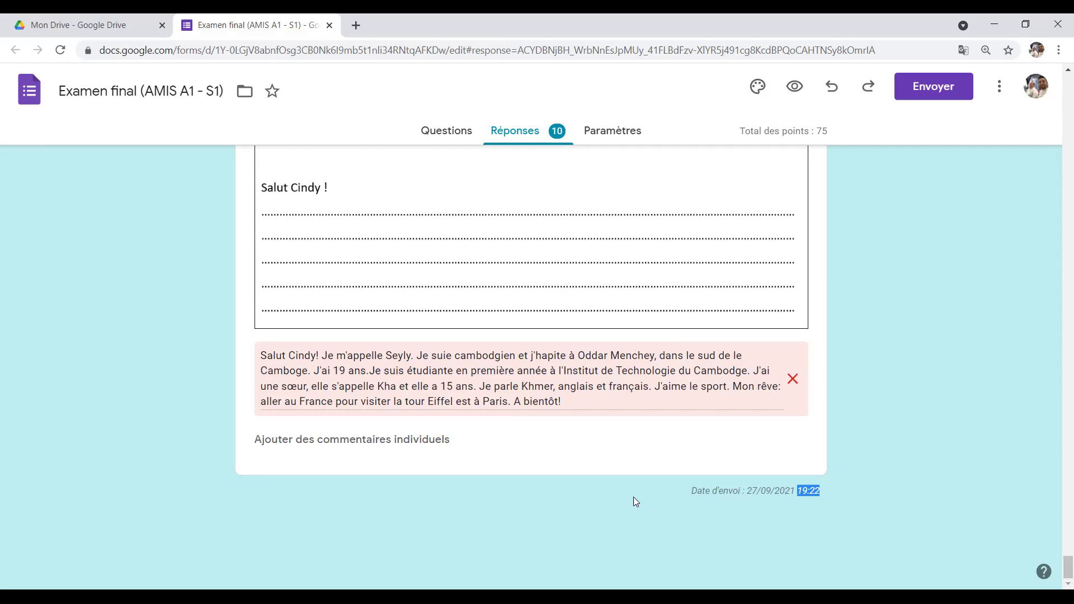
pyautogui.click(926, 468)
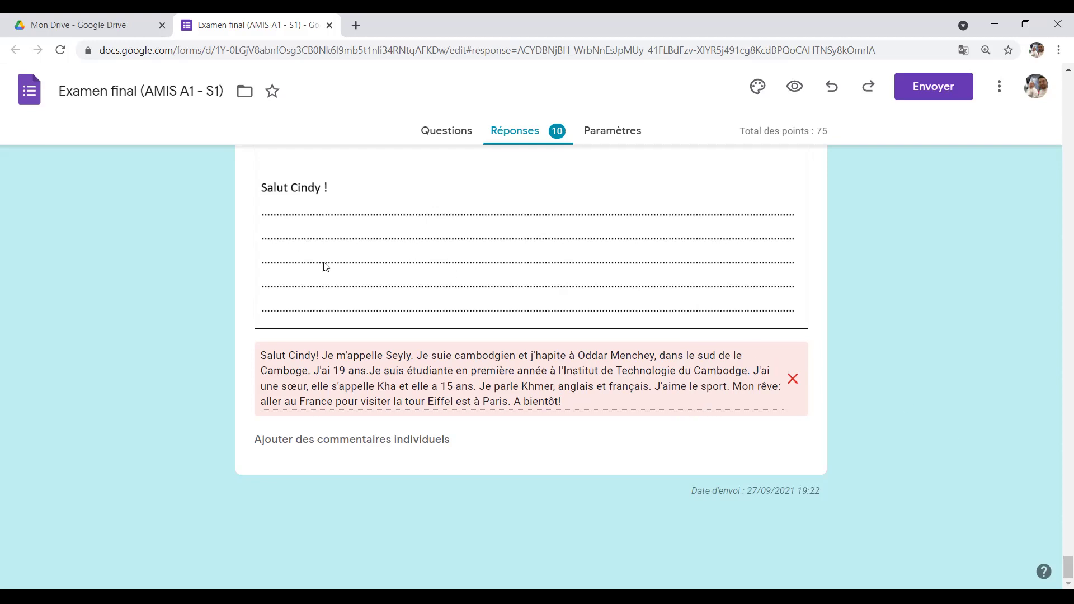